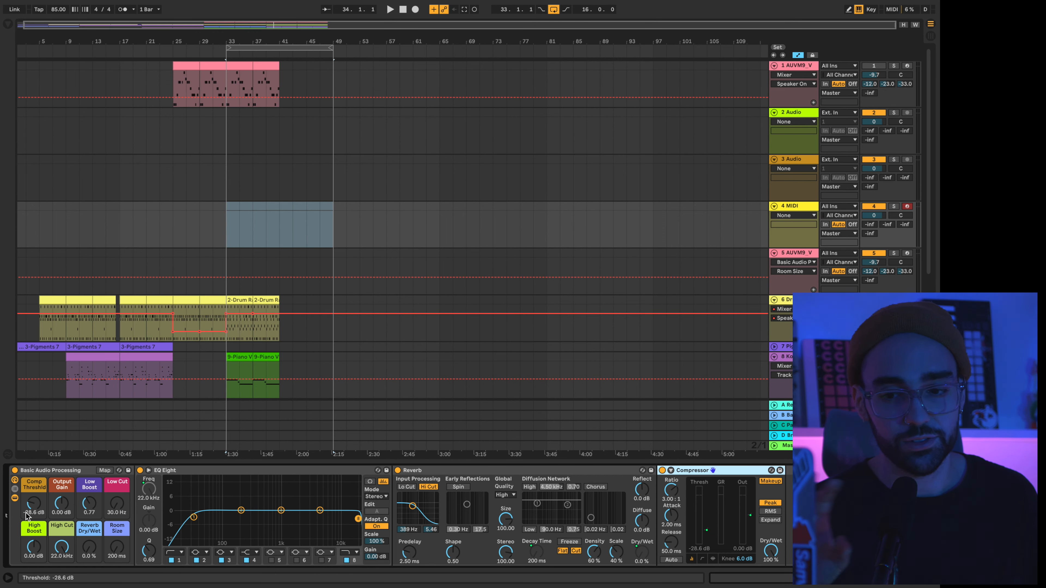
# Fold the EQ Eight, Reverb and Compressor devices inside the Basic Audio Processing rack so that only its macros stay open.
pyautogui.doubleClick(315, 467)
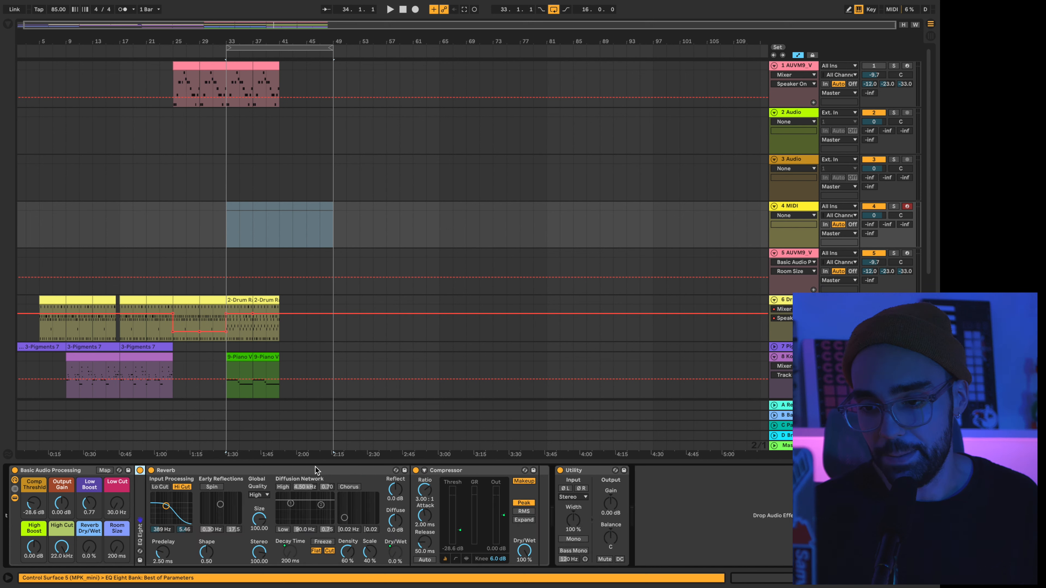
pyautogui.doubleClick(315, 466)
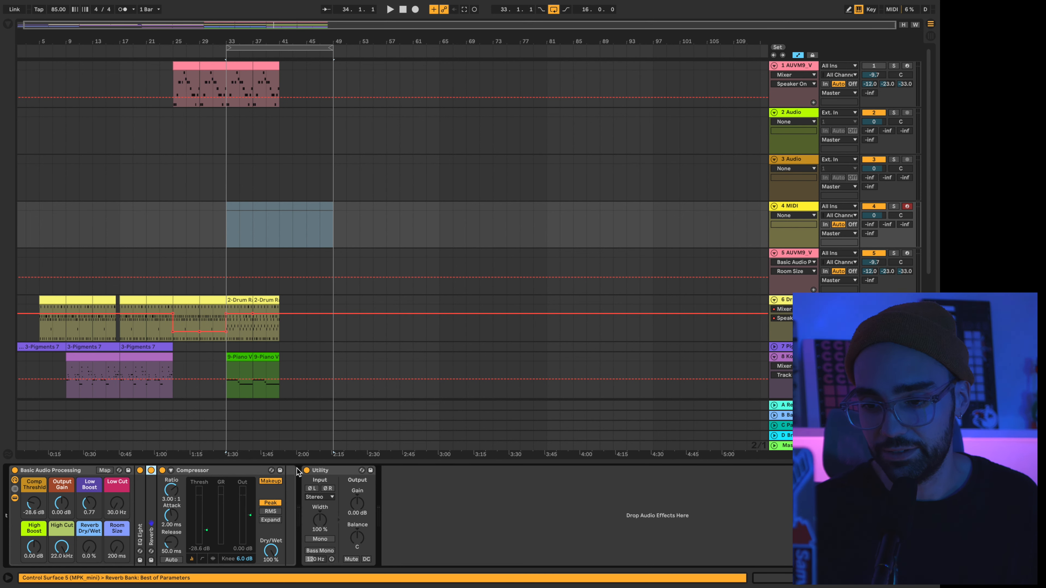
pyautogui.doubleClick(228, 471)
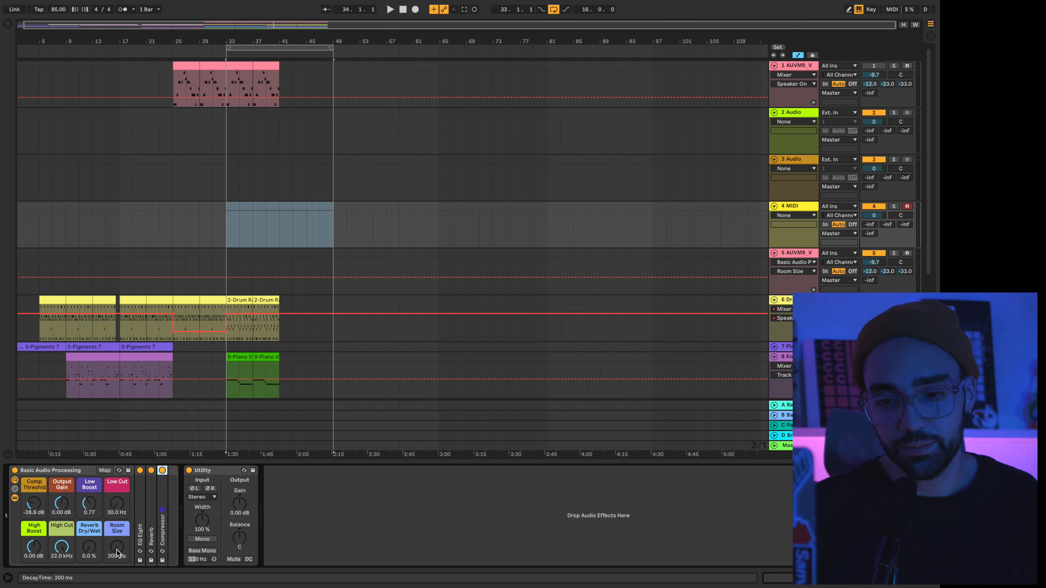
# Unfold EQ Eight, Reverb and Compressor again to examine the devices behind the Basic Audio Processing macros.
pyautogui.doubleClick(139, 490)
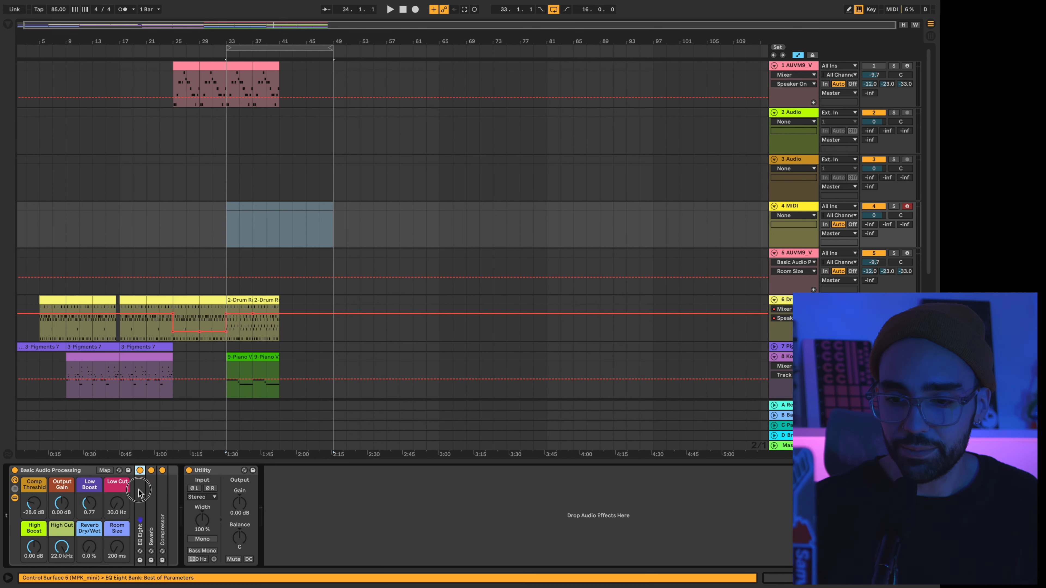
pyautogui.doubleClick(397, 500)
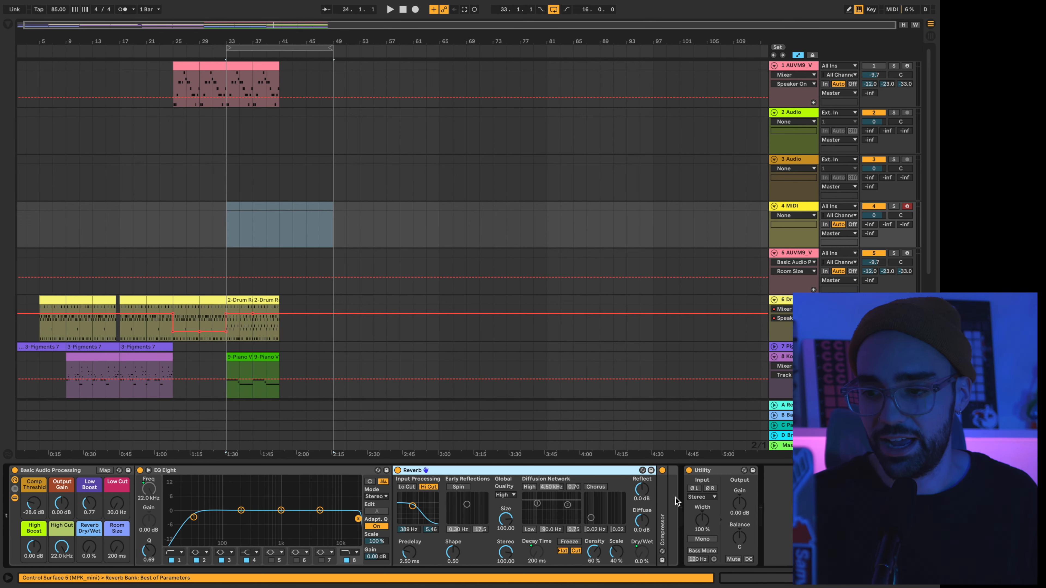
pyautogui.doubleClick(665, 499)
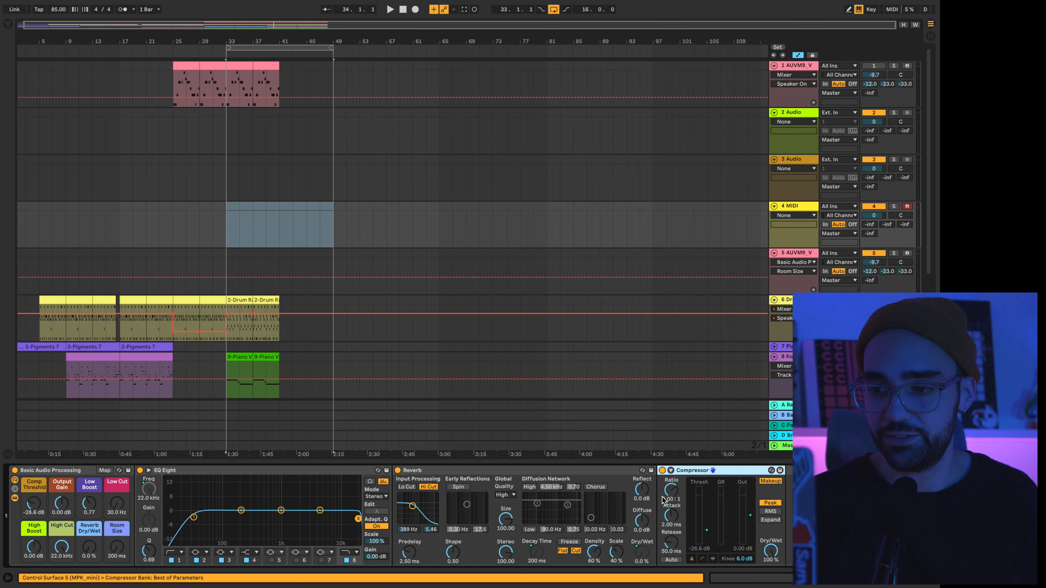
pyautogui.hscroll(-2, 662, 500)
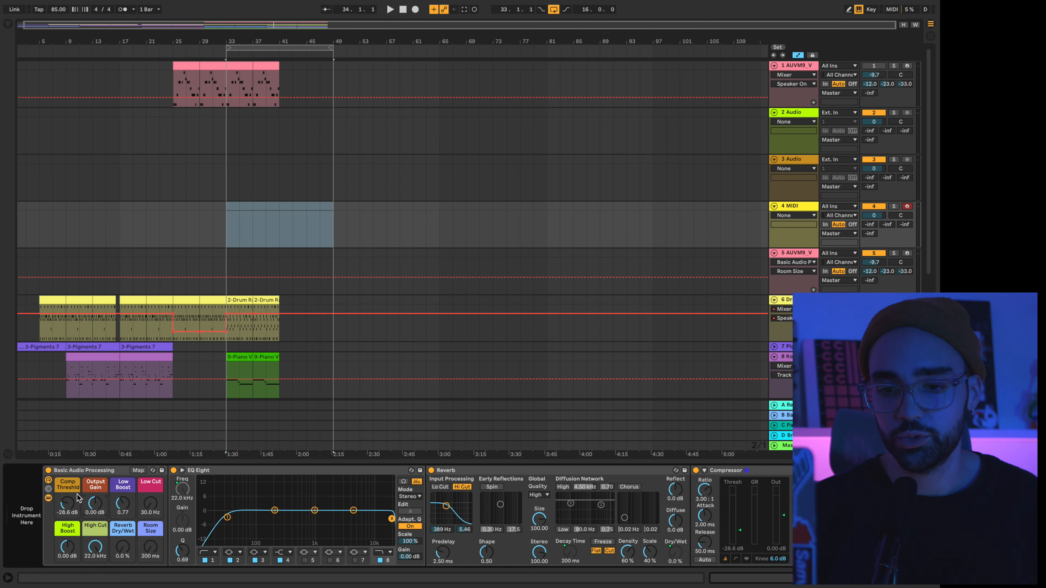
pyautogui.hscroll(2, 104, 512)
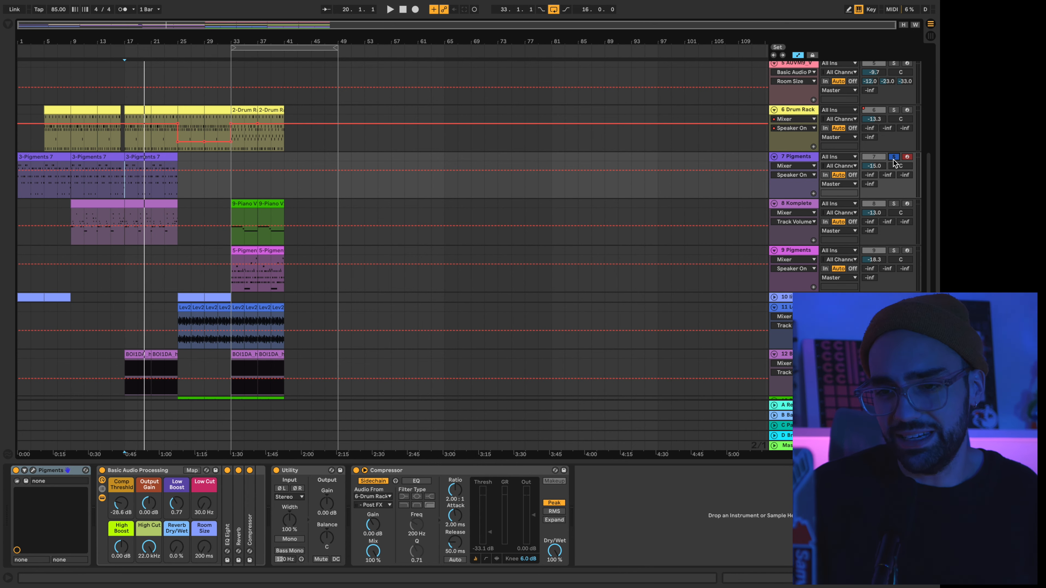
# Play the soloed 7 Pigments track and try the Comp Threshold macro at -0.30 dB, returning it to -28.6 dB.
pyautogui.press('space')
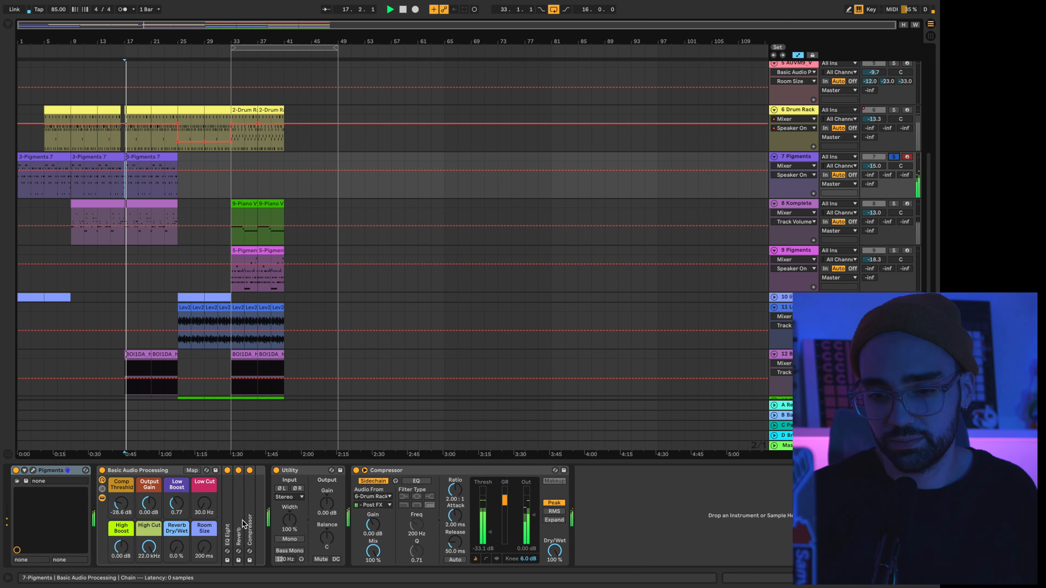
pyautogui.moveTo(122, 505); pyautogui.dragTo(123, 465)
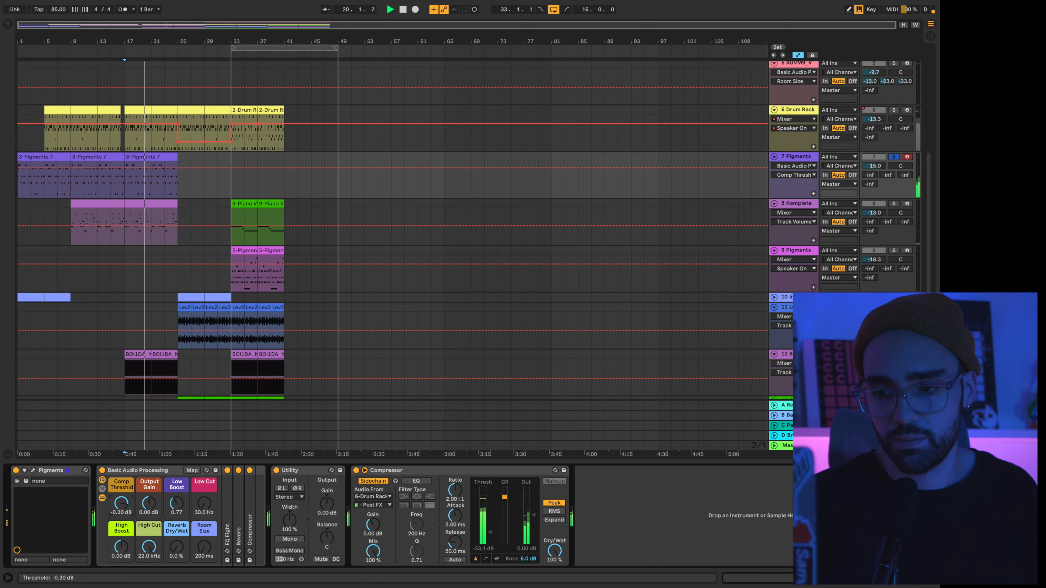
pyautogui.moveTo(123, 505); pyautogui.dragTo(122, 544)
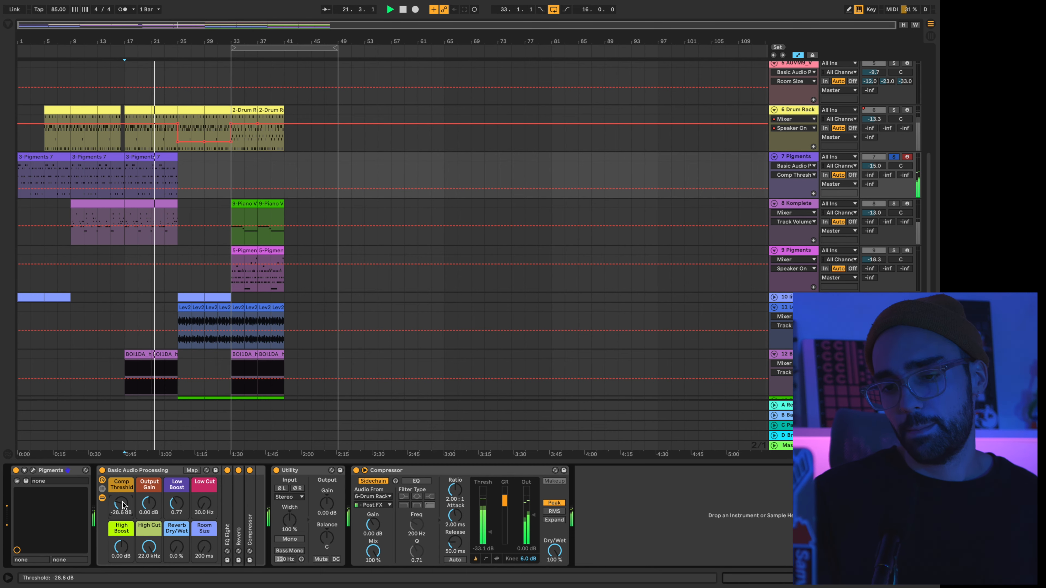
# Lower the Output Gain macro to -2.55 dB and unfold the rack's Compressor to examine the controls mapped to it.
pyautogui.click(149, 503)
pyautogui.moveTo(148, 503)
pyautogui.mouseDown()
pyautogui.moveTo(149, 527)
pyautogui.moveTo(149, 506)
pyautogui.mouseUp()
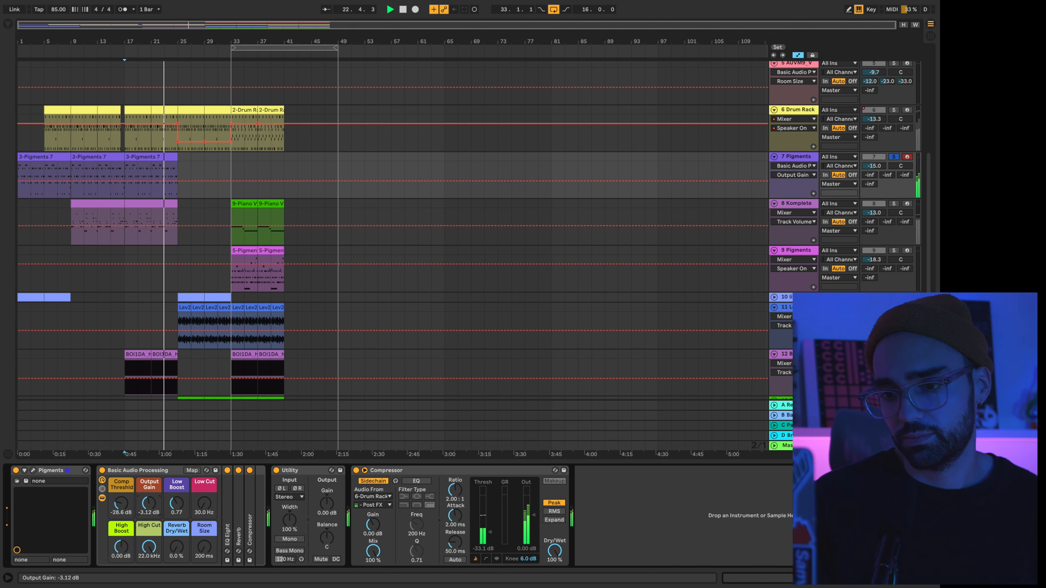
pyautogui.doubleClick(249, 491)
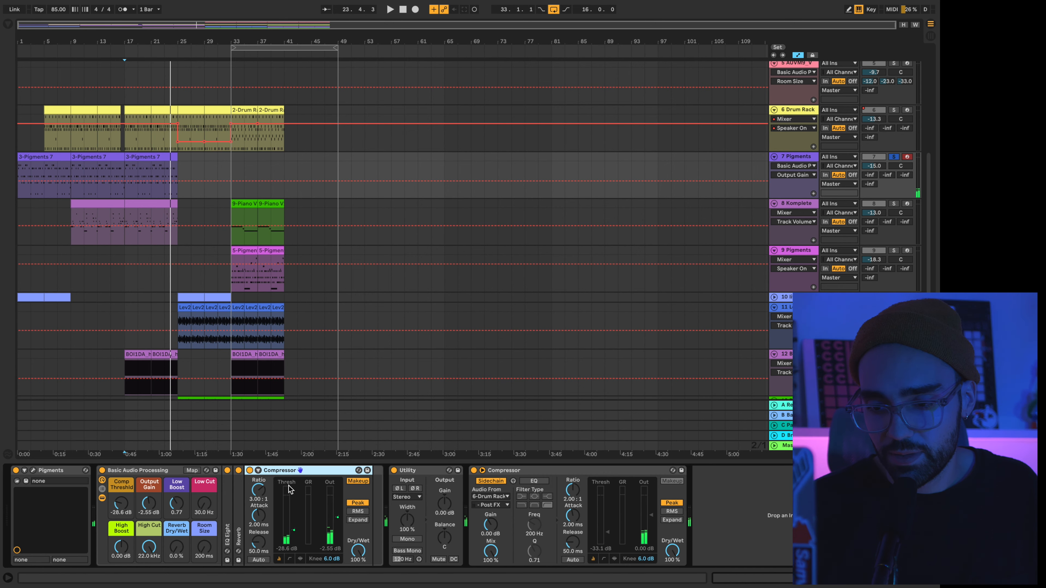
pyautogui.click(294, 531)
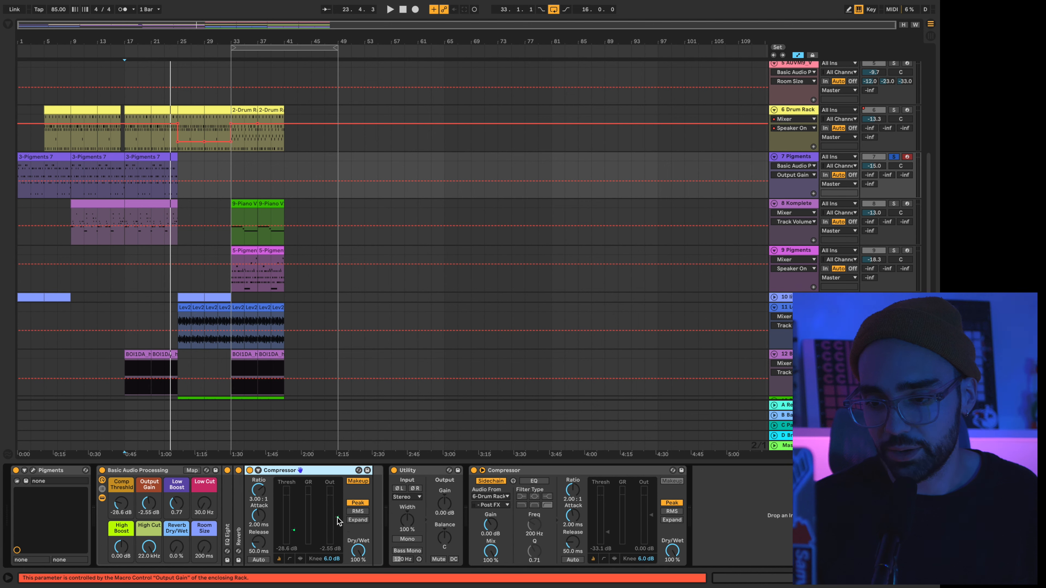
# Try Comp Threshold at -25.6 dB with Output Gain at -4.25 dB, and restore them to -28.6 dB and 0.00 dB.
pyautogui.moveTo(121, 506); pyautogui.dragTo(149, 511)
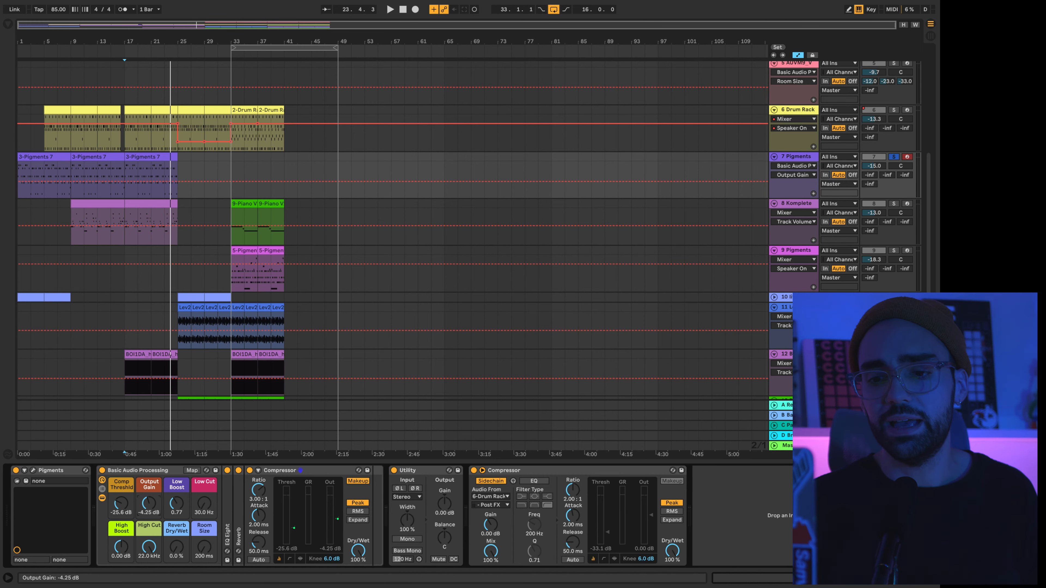
pyautogui.doubleClick(149, 503)
pyautogui.moveTo(119, 507); pyautogui.dragTo(122, 508)
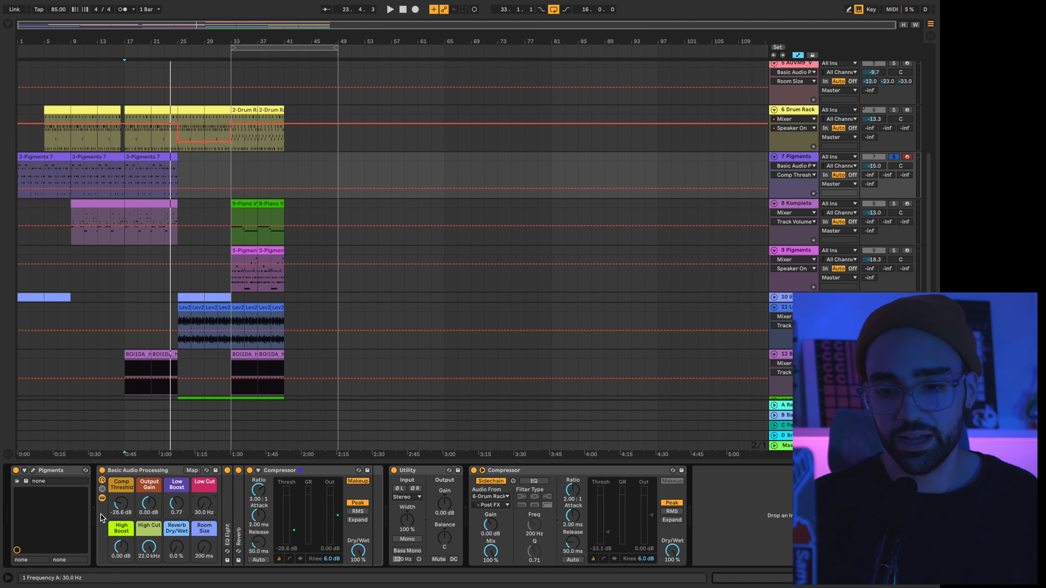
# Unfold EQ Eight, select its low-cut band and try the Low Boost macro at 1.82 and 0.45.
pyautogui.doubleClick(228, 489)
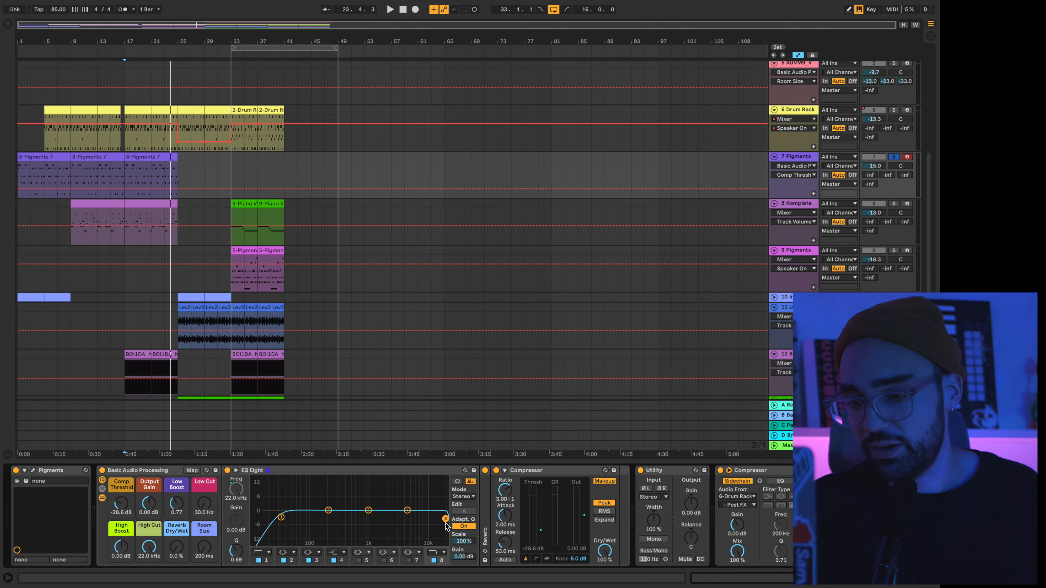
pyautogui.click(281, 518)
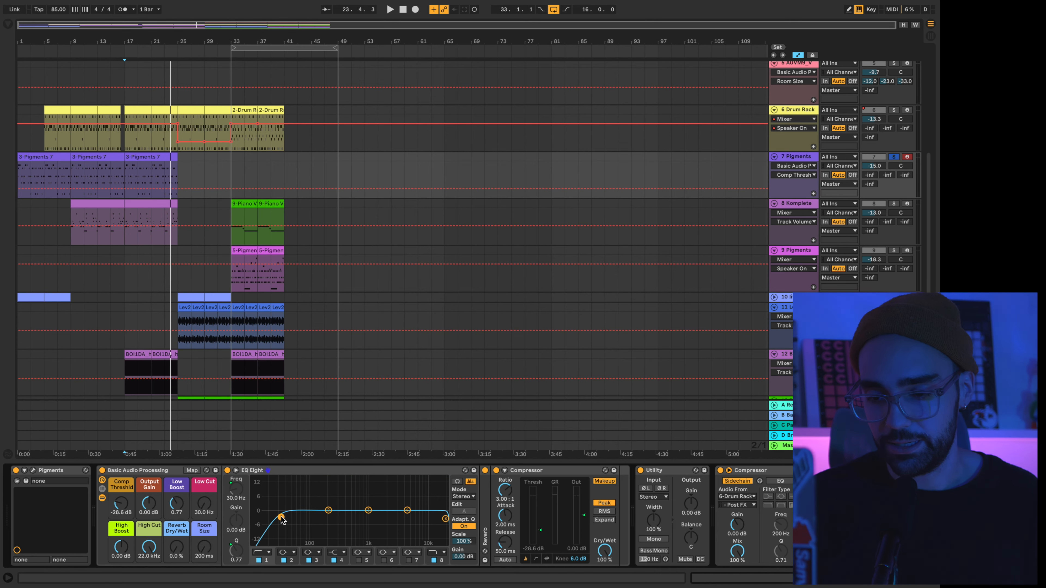
pyautogui.click(177, 503)
pyautogui.moveTo(177, 504); pyautogui.dragTo(177, 433)
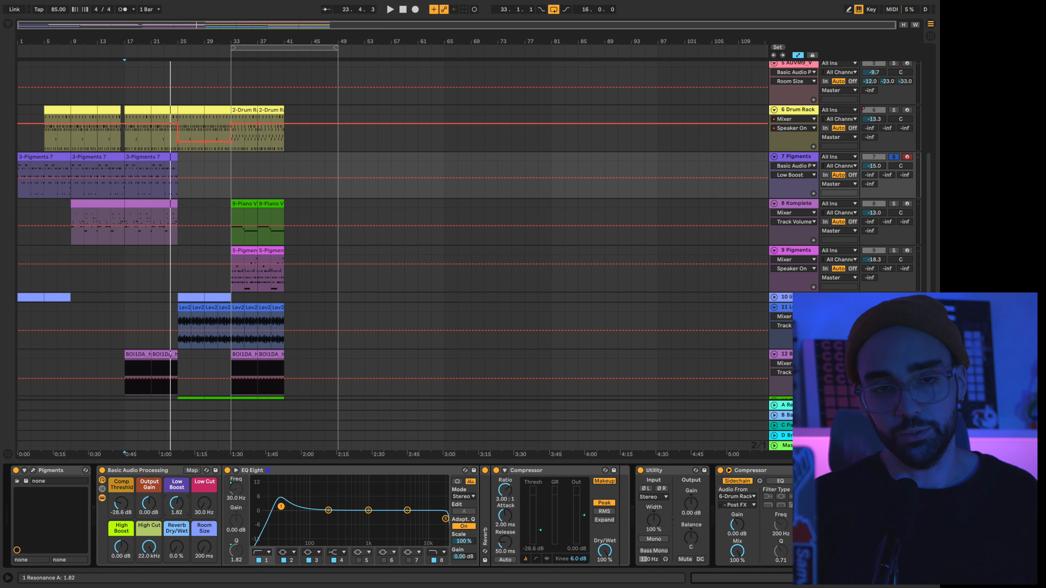
pyautogui.moveTo(177, 503); pyautogui.dragTo(177, 566)
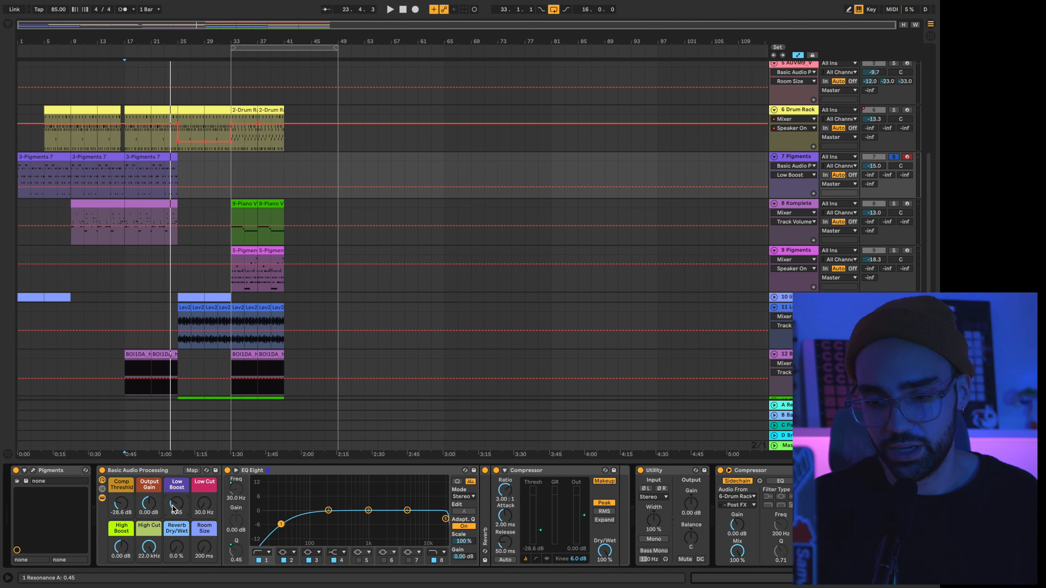
# Try the Low Cut macro at 56 Hz and 752 Hz with Low Boost at 1.68, and reset them to 30 Hz and 0.77.
pyautogui.moveTo(168, 508); pyautogui.dragTo(204, 499)
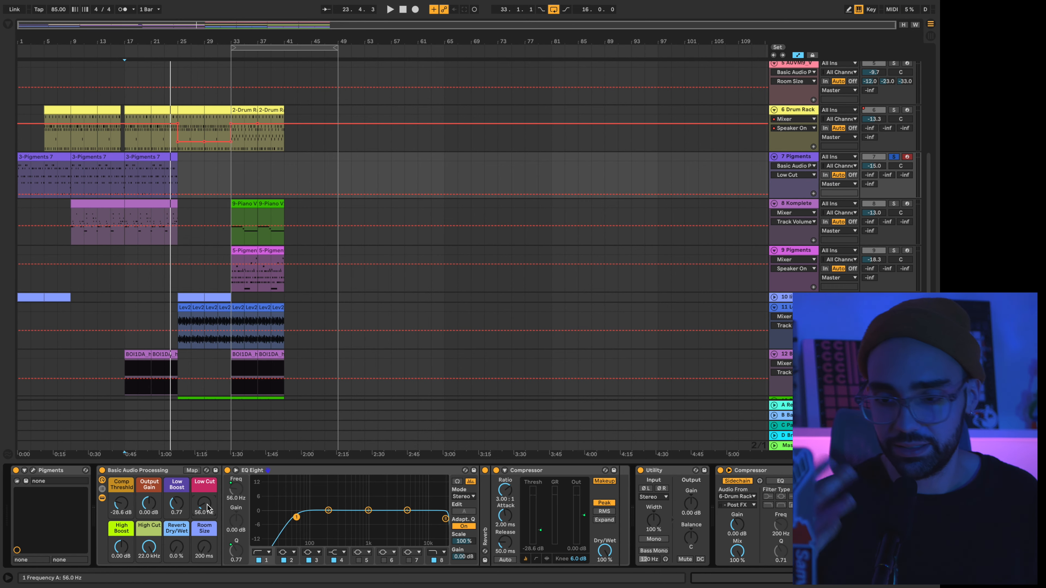
pyautogui.moveTo(203, 502); pyautogui.dragTo(177, 493)
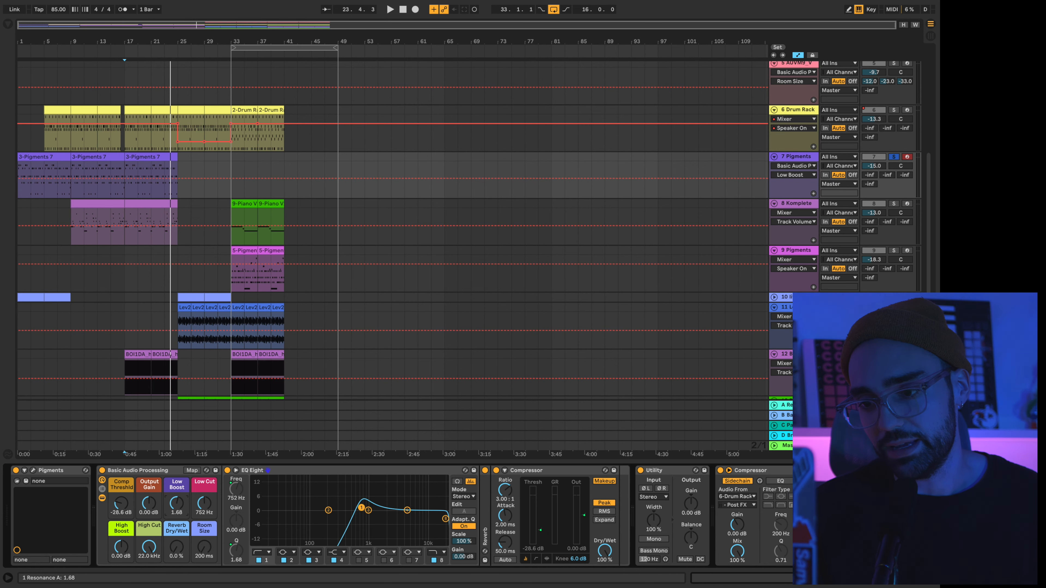
pyautogui.doubleClick(179, 506)
pyautogui.doubleClick(206, 507)
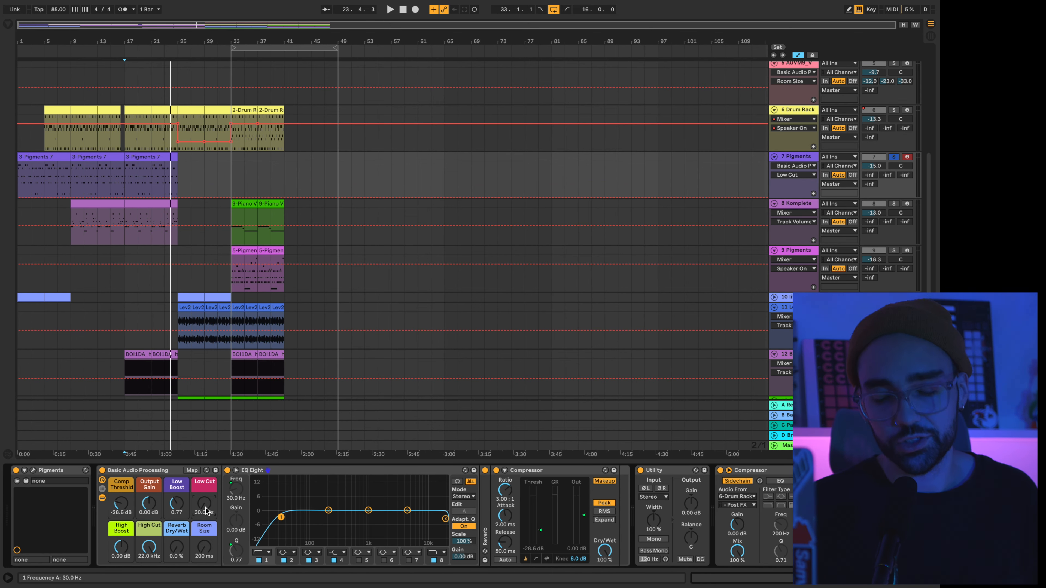
# Try the High Boost macro at -1.30 dB and 4.61 dB, and leave it at -0.35 dB.
pyautogui.moveTo(121, 547); pyautogui.dragTo(121, 522)
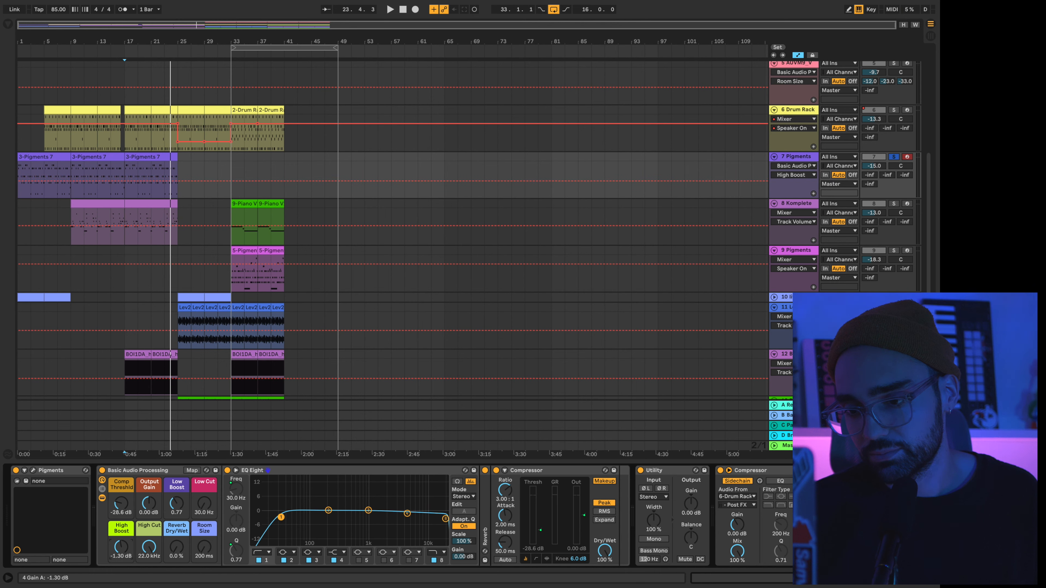
pyautogui.moveTo(121, 548); pyautogui.dragTo(149, 543)
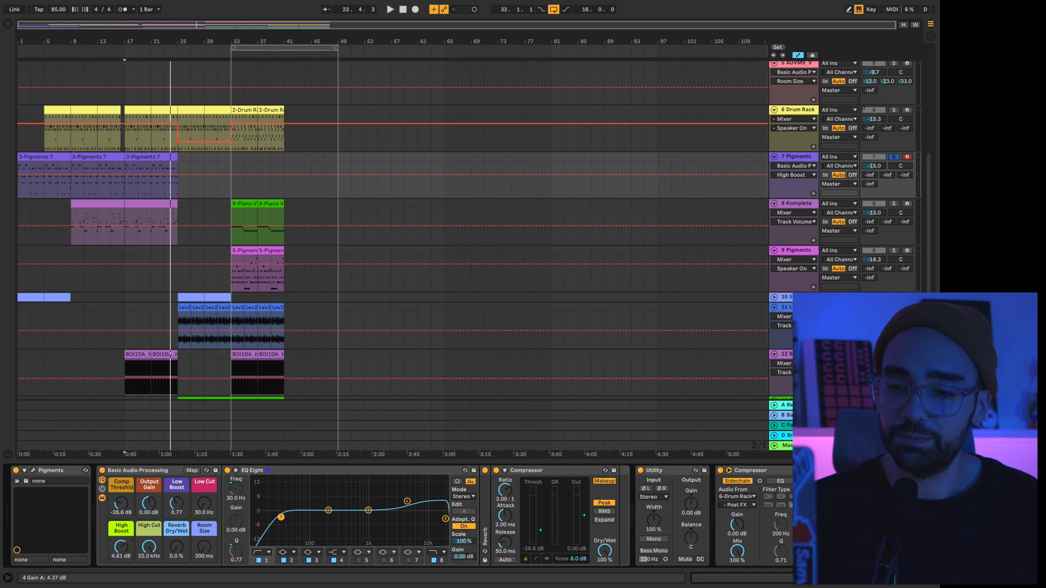
pyautogui.moveTo(121, 546); pyautogui.dragTo(146, 548)
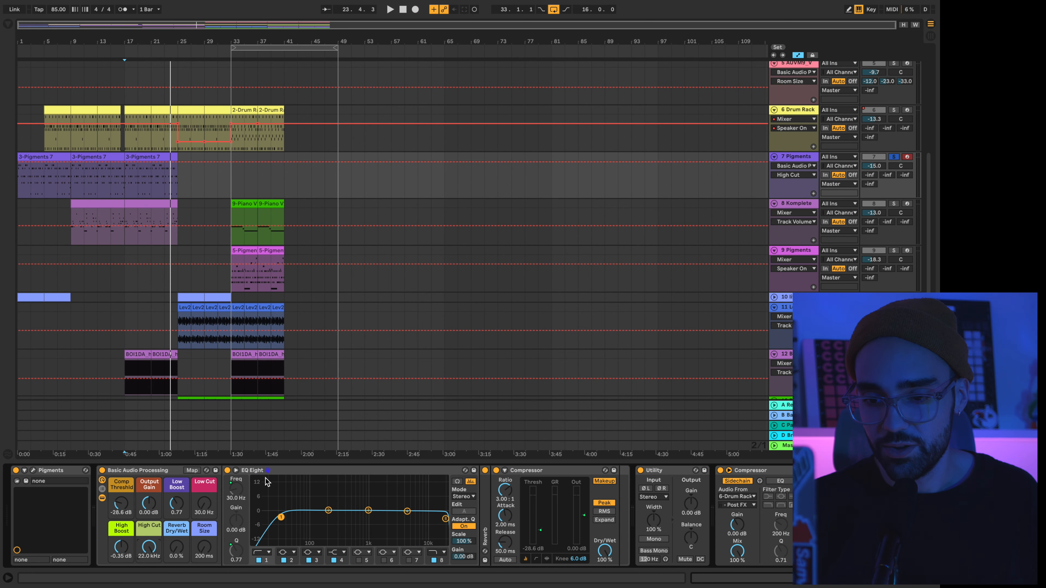
# Check EQ Eight's high-cut and low-cut bands, set the Low Boost macro to 0.63, and fold EQ Eight.
pyautogui.click(234, 483)
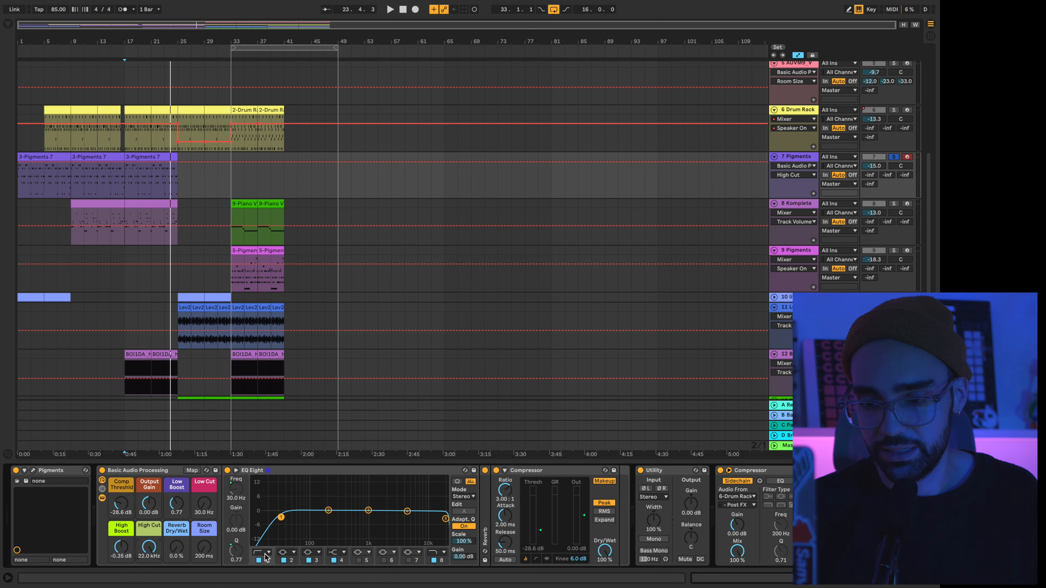
pyautogui.click(445, 518)
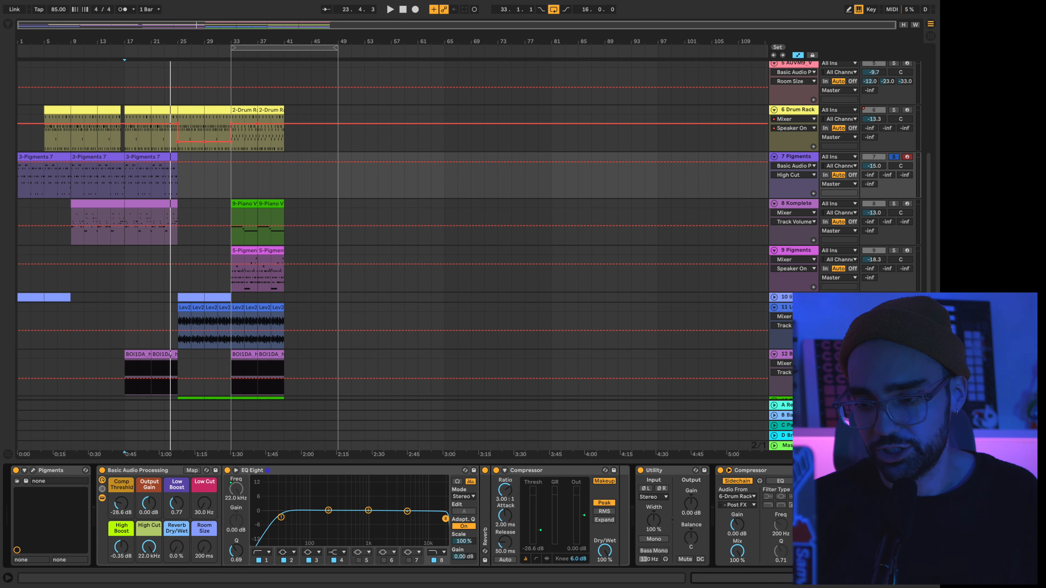
pyautogui.click(281, 517)
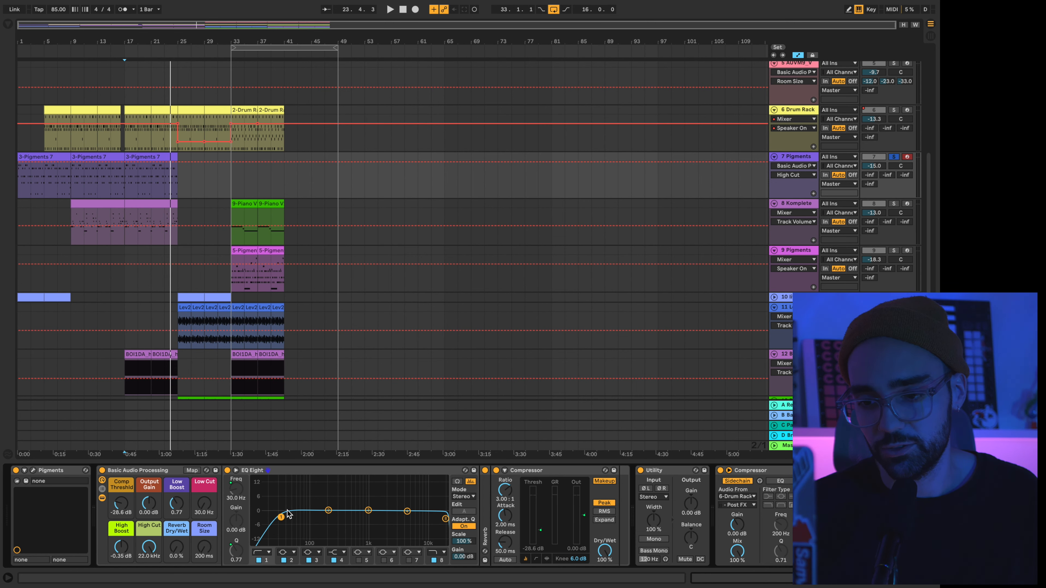
pyautogui.moveTo(177, 503); pyautogui.dragTo(207, 507)
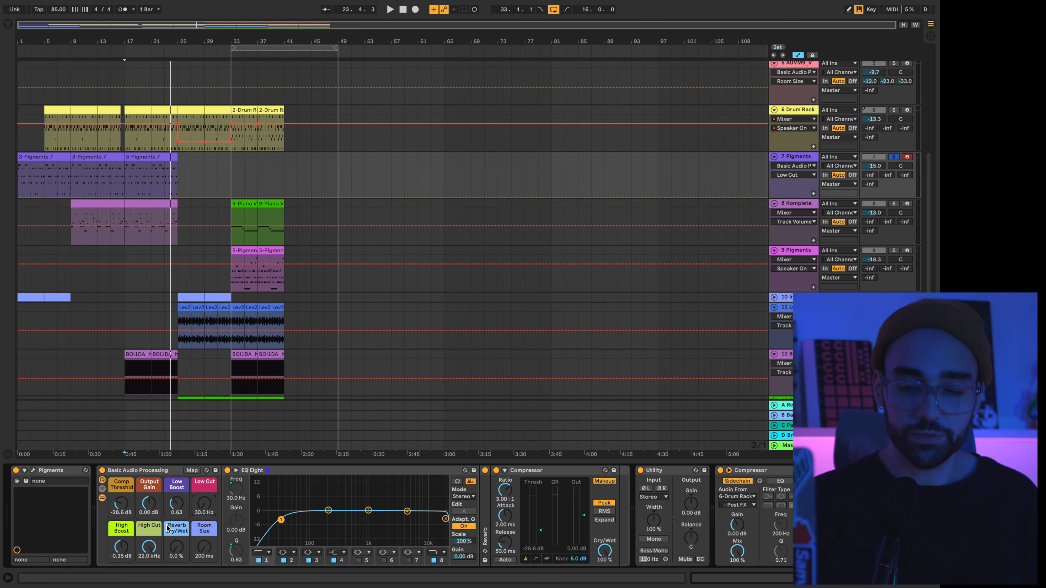
pyautogui.doubleClick(346, 470)
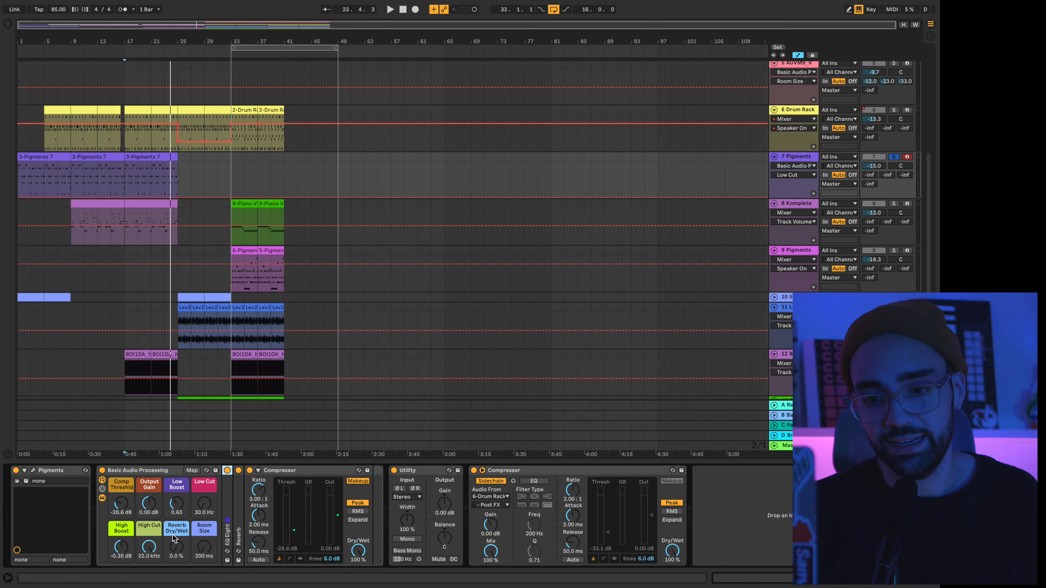
# Unfold the Reverb and try the Reverb Dry/Wet macro at 56 %, returning it to 0.0 %.
pyautogui.click(176, 547)
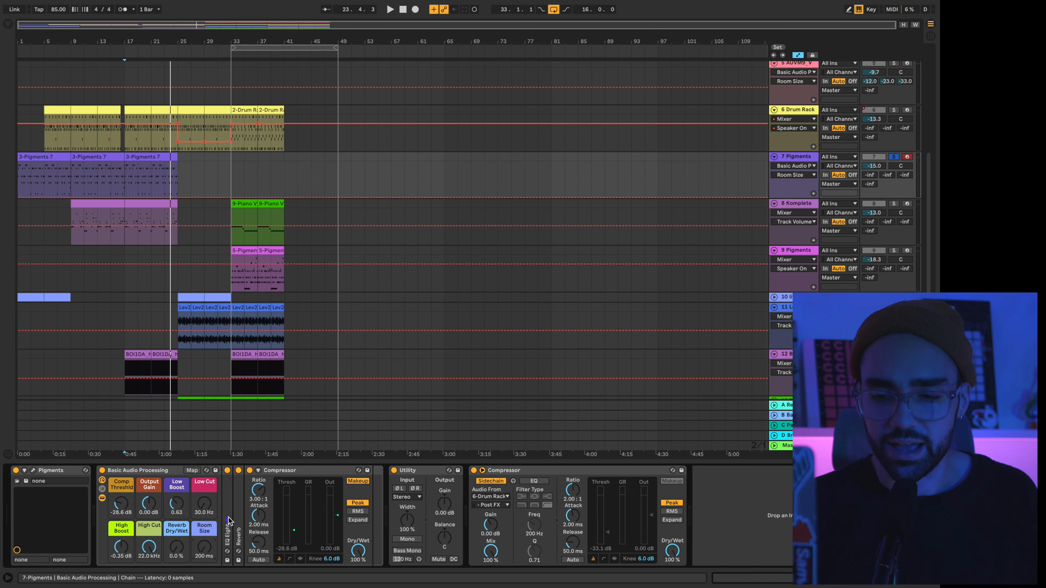
pyautogui.doubleClick(239, 491)
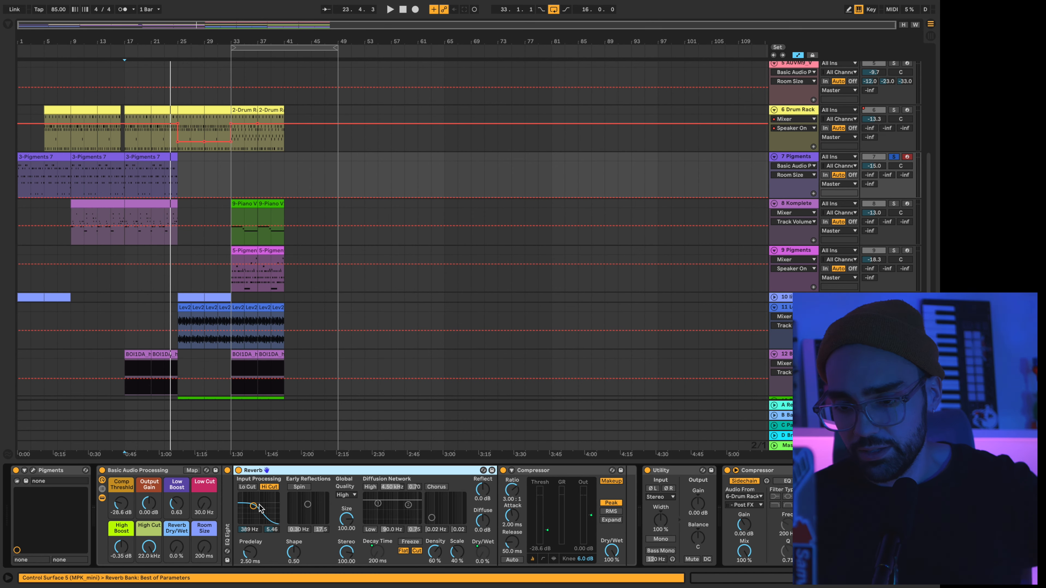
pyautogui.moveTo(177, 552); pyautogui.dragTo(178, 531)
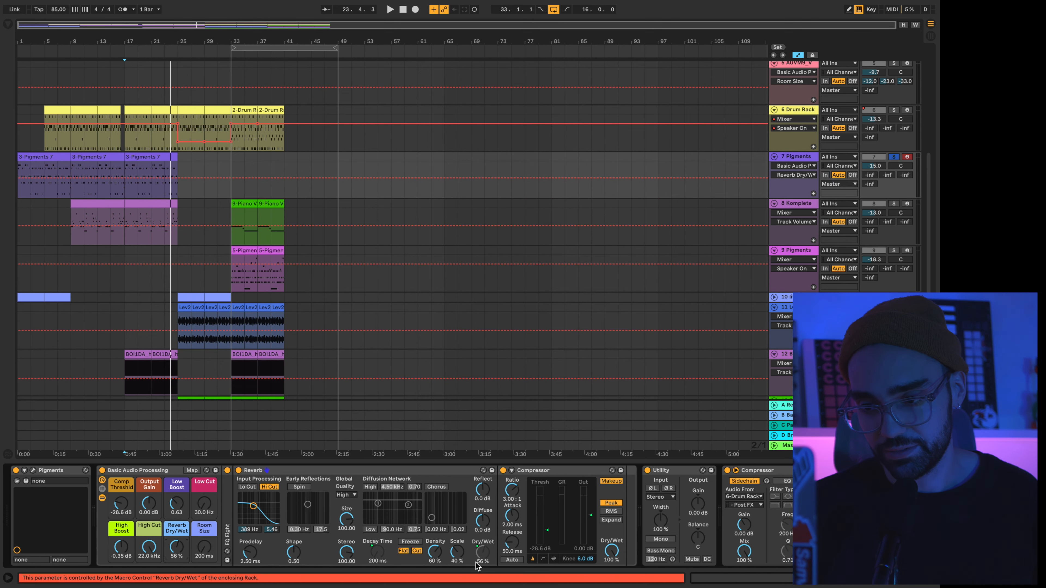
pyautogui.moveTo(176, 543); pyautogui.dragTo(176, 572)
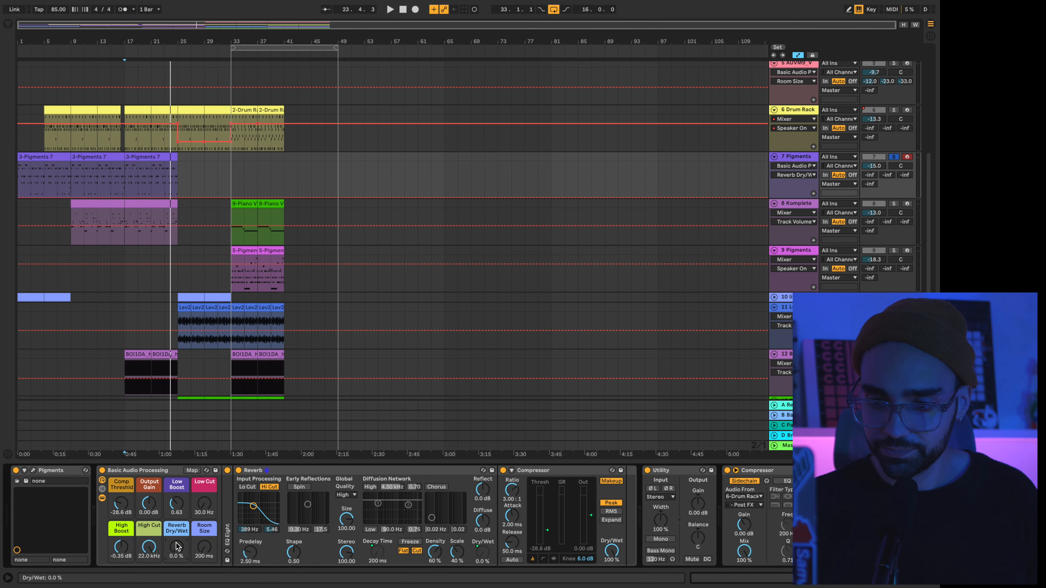
# Try the Room Size macro at 1.32 s, 1.58 s and 4.05 s, and return it to 200 ms.
pyautogui.click(209, 548)
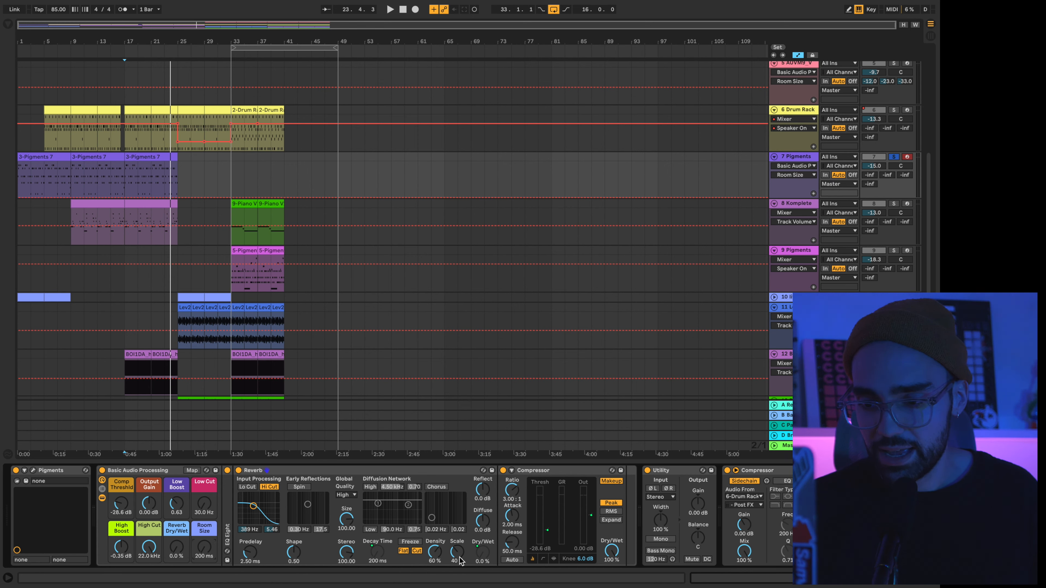
pyautogui.moveTo(204, 547); pyautogui.dragTo(203, 515)
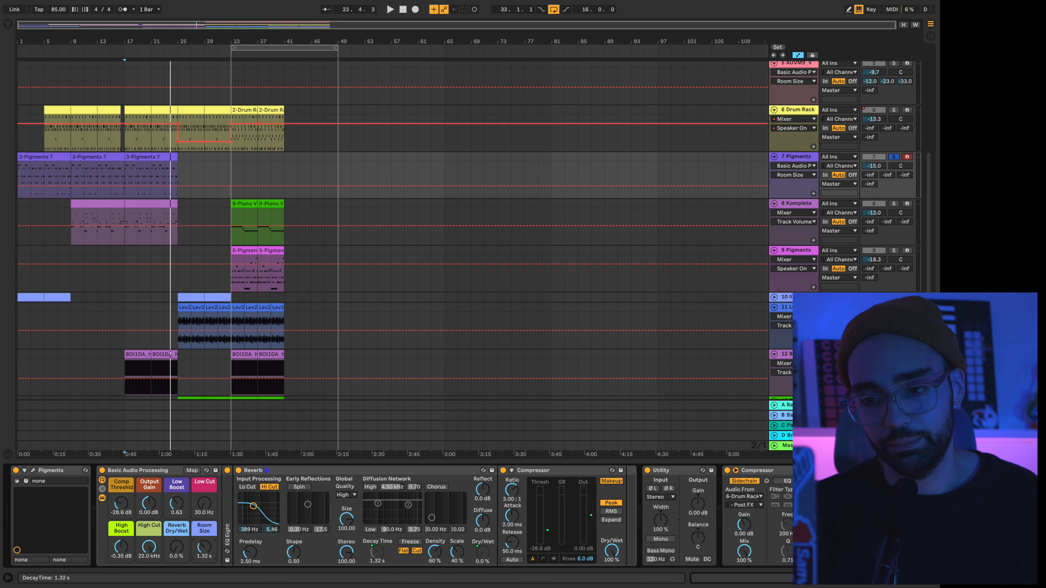
pyautogui.moveTo(204, 515); pyautogui.dragTo(203, 543)
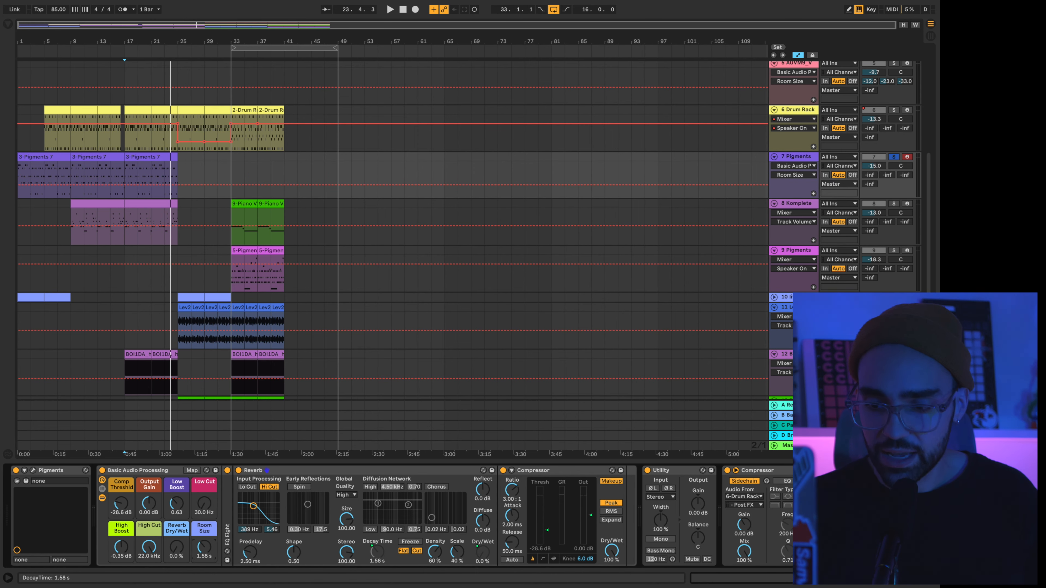
pyautogui.moveTo(204, 548); pyautogui.dragTo(204, 550)
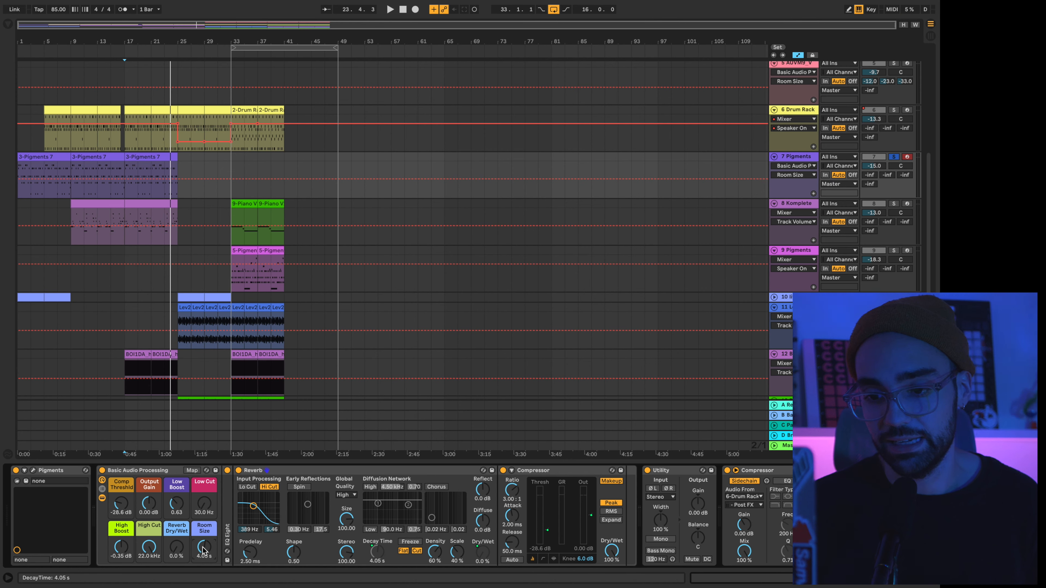
pyautogui.moveTo(204, 550); pyautogui.dragTo(204, 585)
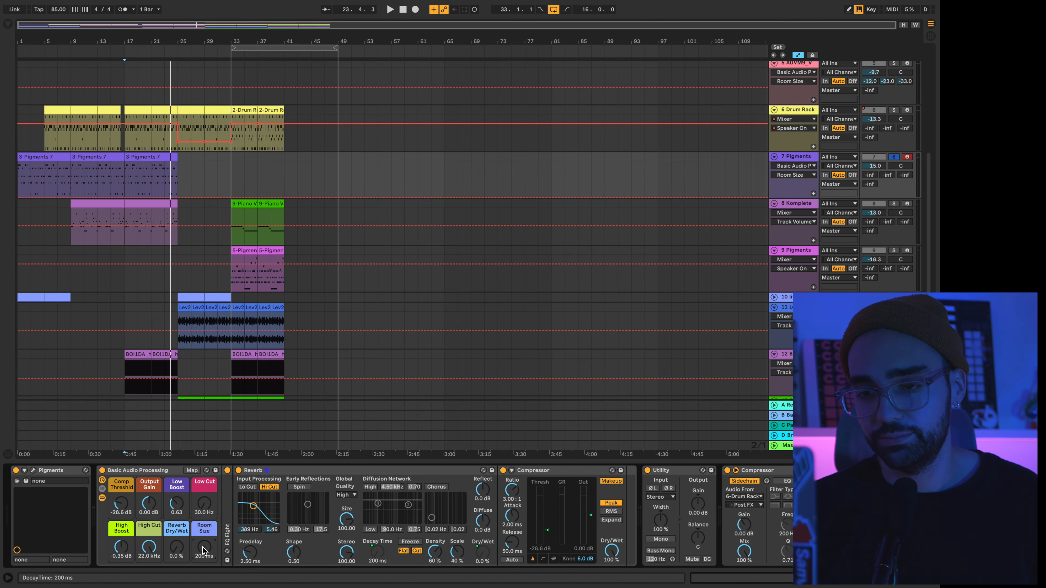
# Play from bar 17 and try the Reverb Dry/Wet macro at 57 % with Room Size at 22.3 s.
pyautogui.click(129, 214)
pyautogui.click(130, 190)
pyautogui.press('space')
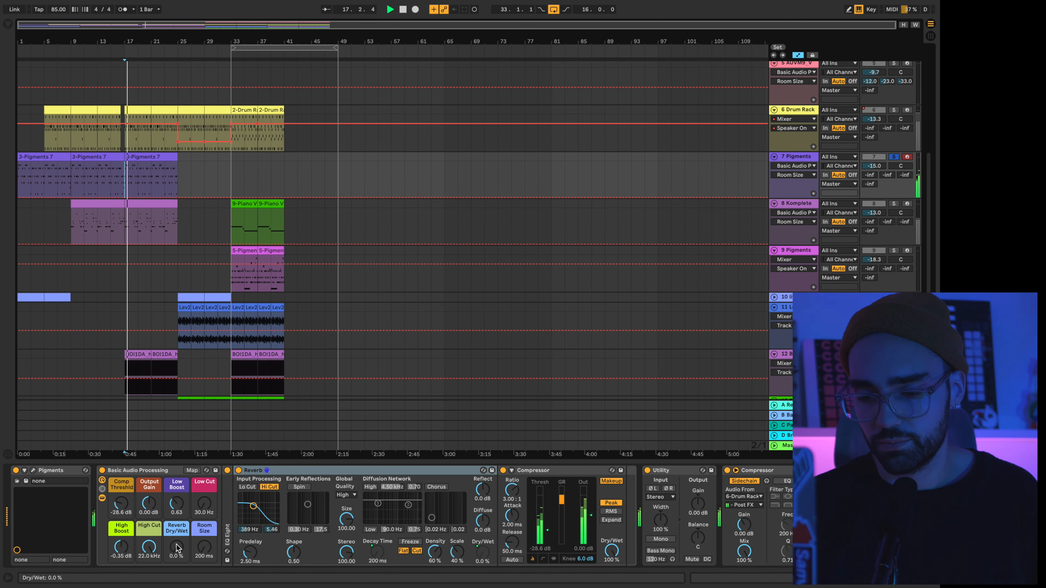
pyautogui.moveTo(177, 548); pyautogui.dragTo(176, 513)
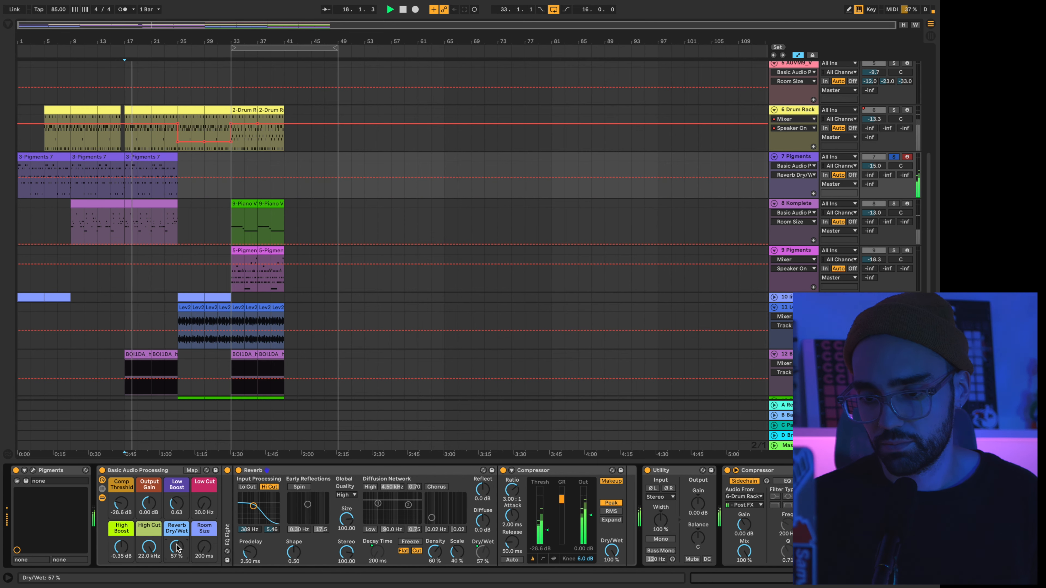
pyautogui.moveTo(204, 547); pyautogui.dragTo(204, 497)
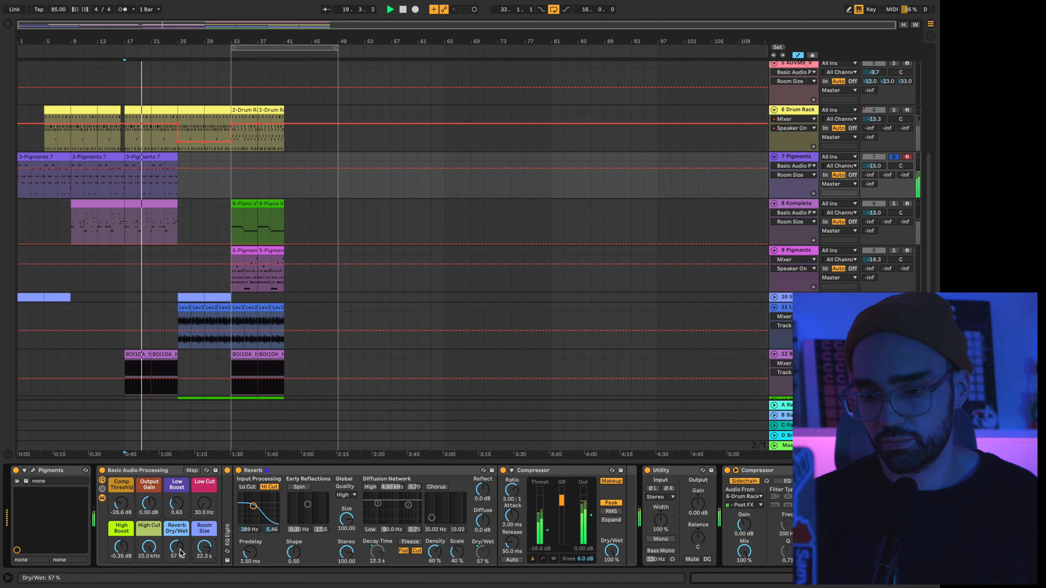
# Try Reverb Dry/Wet at 46 % with Room Size at 1.32 s, and reset them to 0.0 % and 200 ms.
pyautogui.moveTo(180, 553); pyautogui.dragTo(176, 502)
pyautogui.moveTo(176, 547); pyautogui.dragTo(177, 569)
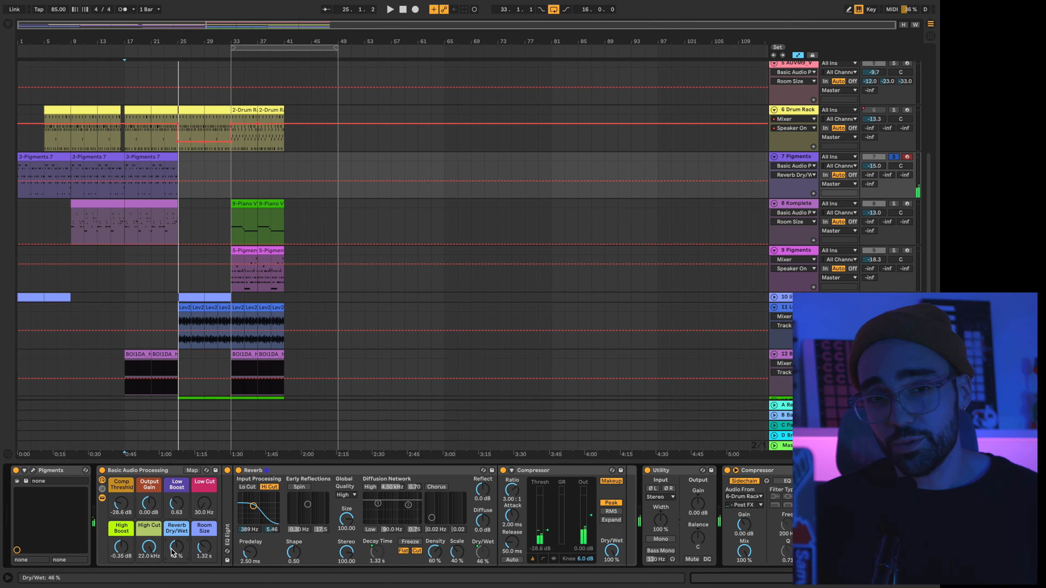
pyautogui.moveTo(173, 552); pyautogui.dragTo(203, 566)
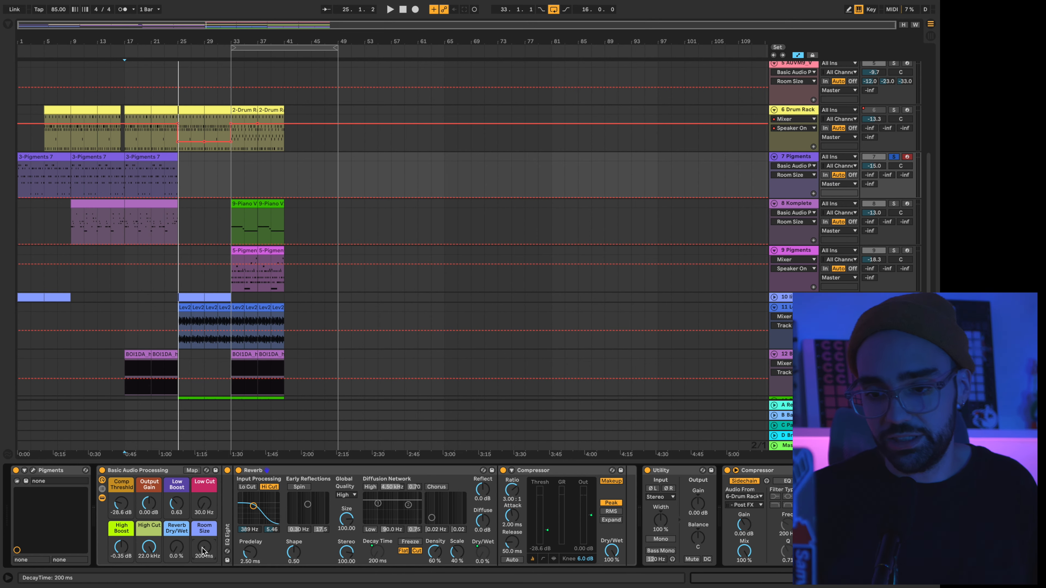
# Unfold EQ Eight and switch band 1 to the steeper low-cut filter type, keeping the Low Cut macro at 30 Hz.
pyautogui.doubleClick(226, 506)
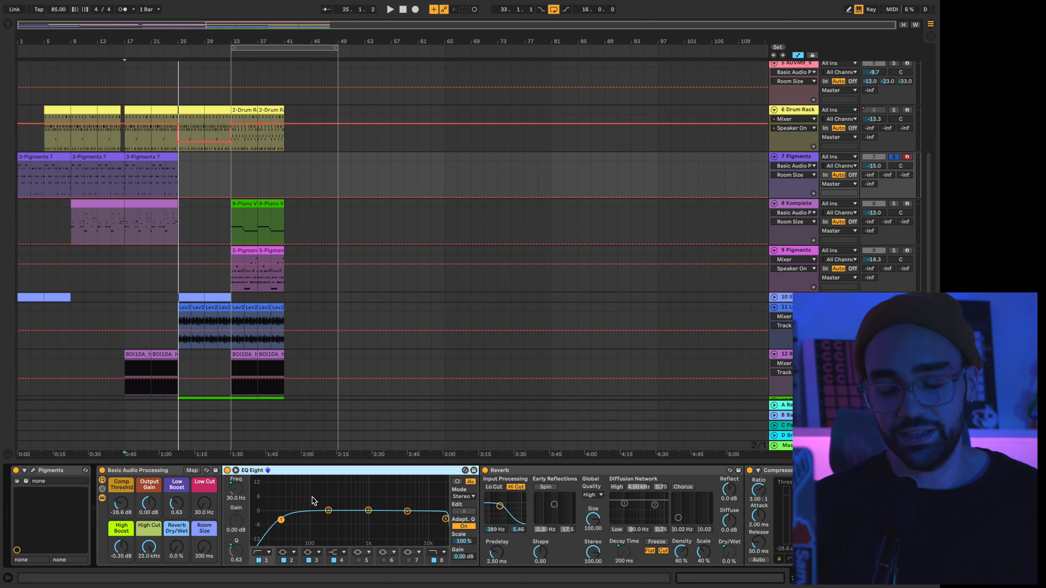
pyautogui.hscroll(5, 428, 501)
pyautogui.hscroll(6, 427, 502)
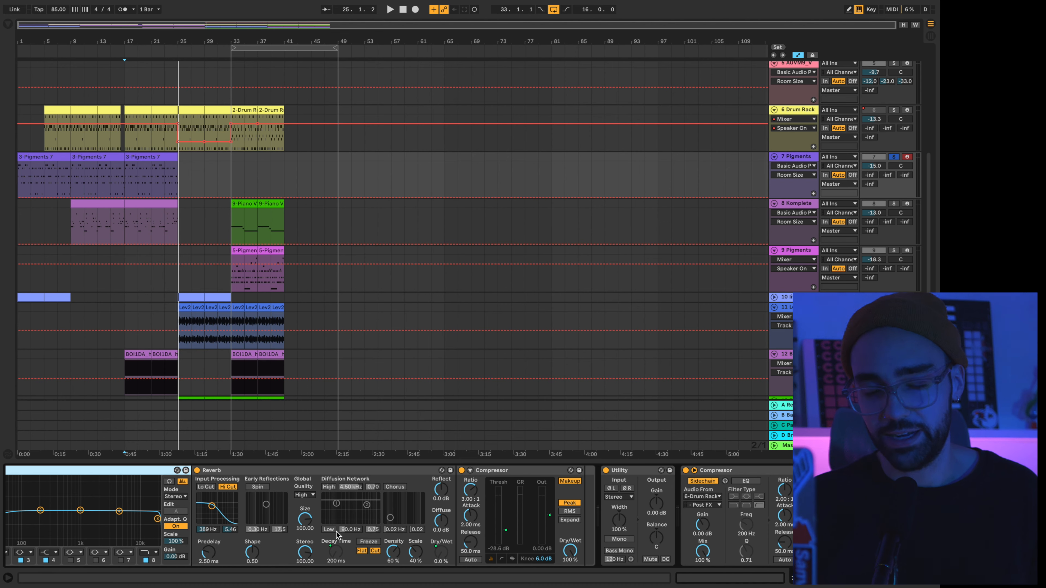
pyautogui.hscroll(-7, 337, 535)
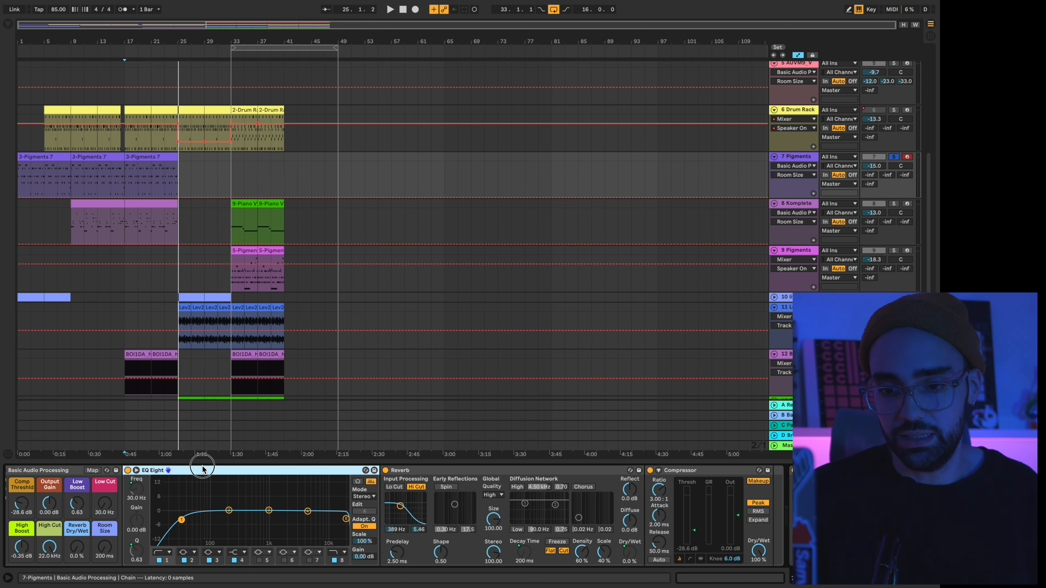
pyautogui.click(168, 552)
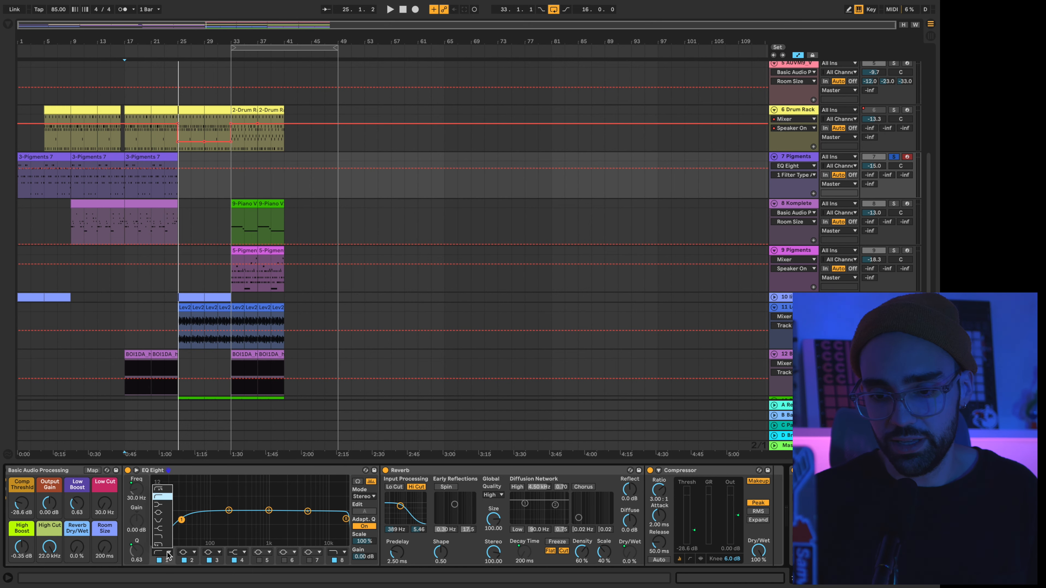
pyautogui.click(162, 489)
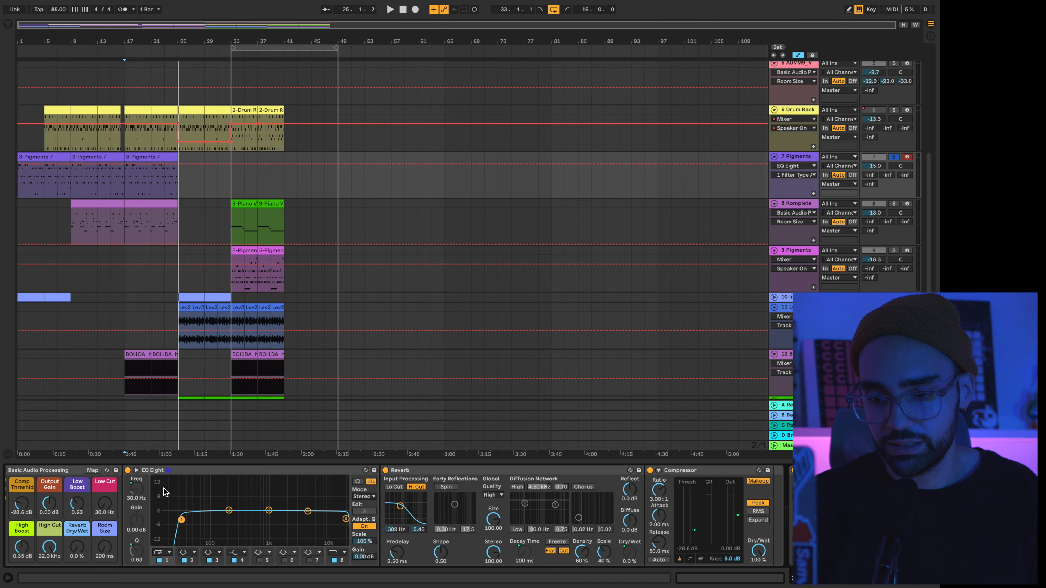
pyautogui.moveTo(104, 503)
pyautogui.mouseDown()
pyautogui.moveTo(105, 478)
pyautogui.moveTo(105, 503)
pyautogui.mouseUp()
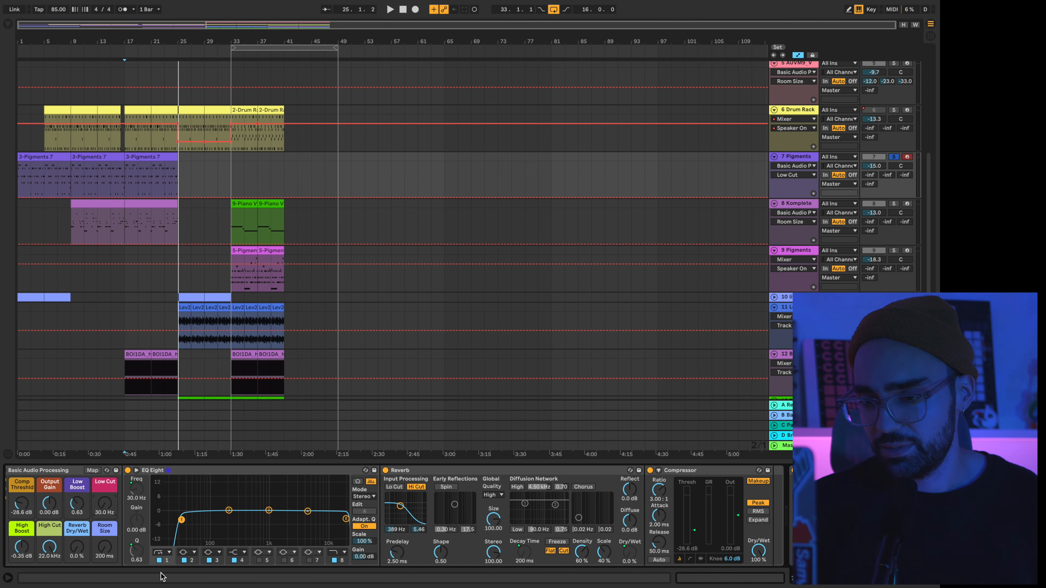
# Try the Reverb's input Lo Cut filter in place of Hi Cut, and switch back to Hi Cut only.
pyautogui.click(395, 487)
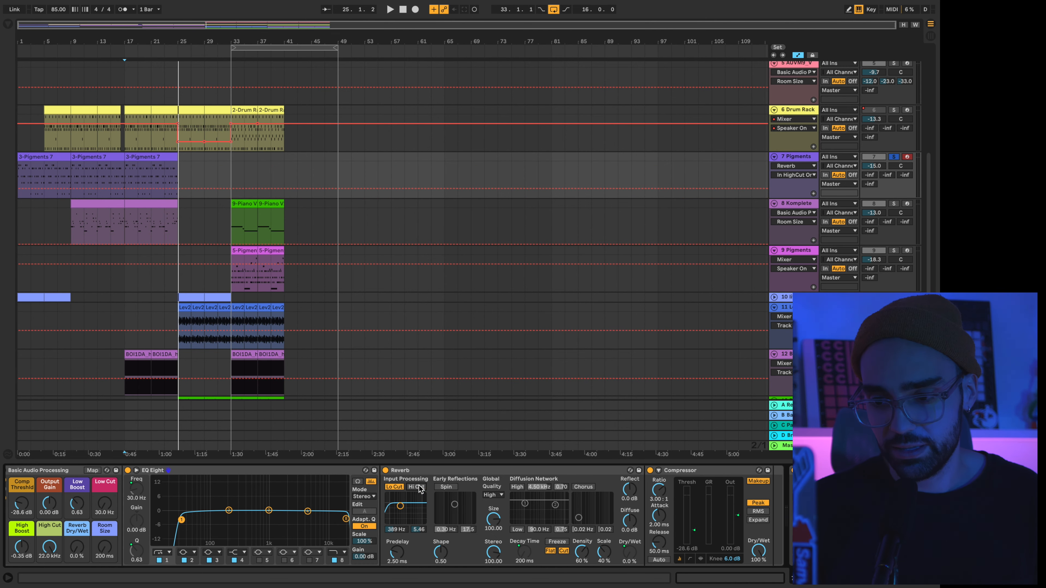
pyautogui.click(394, 487)
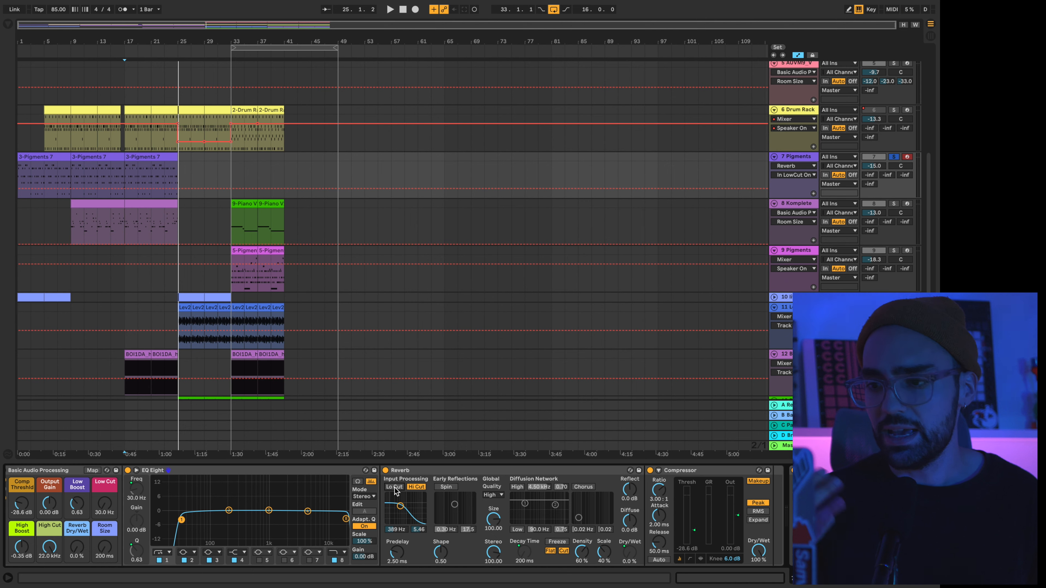
# Examine the order of EQ Eight, Reverb and Compressor in the Pigments track's Basic Audio Processing rack.
pyautogui.click(280, 472)
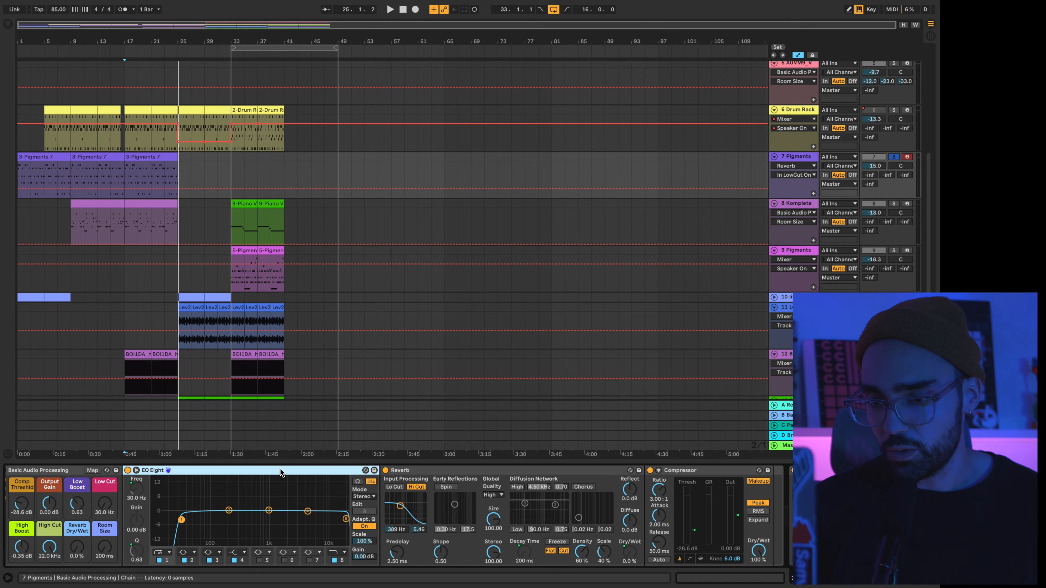
pyautogui.click(435, 472)
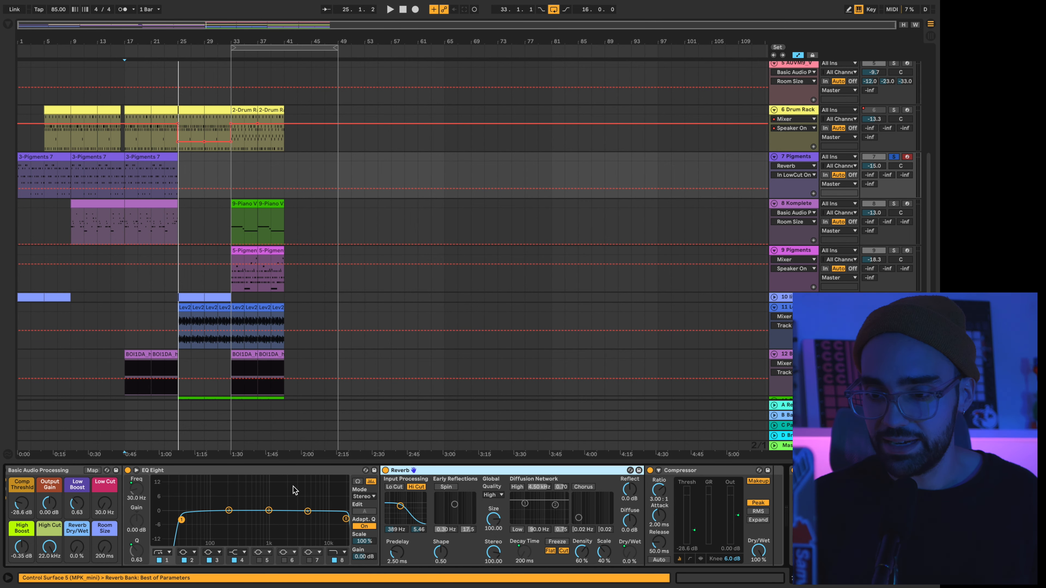
pyautogui.click(245, 470)
pyautogui.click(435, 472)
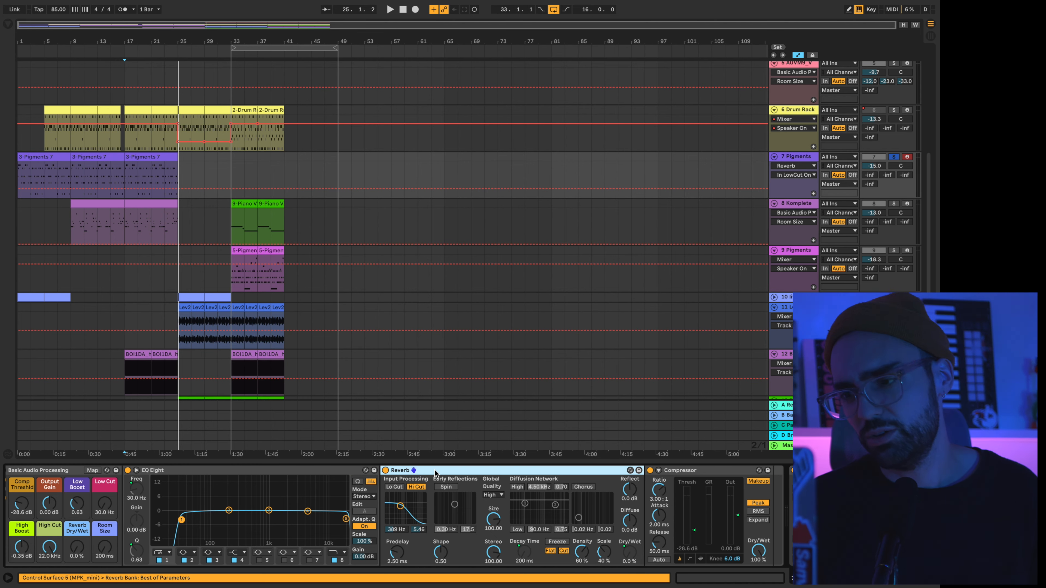
pyautogui.click(682, 470)
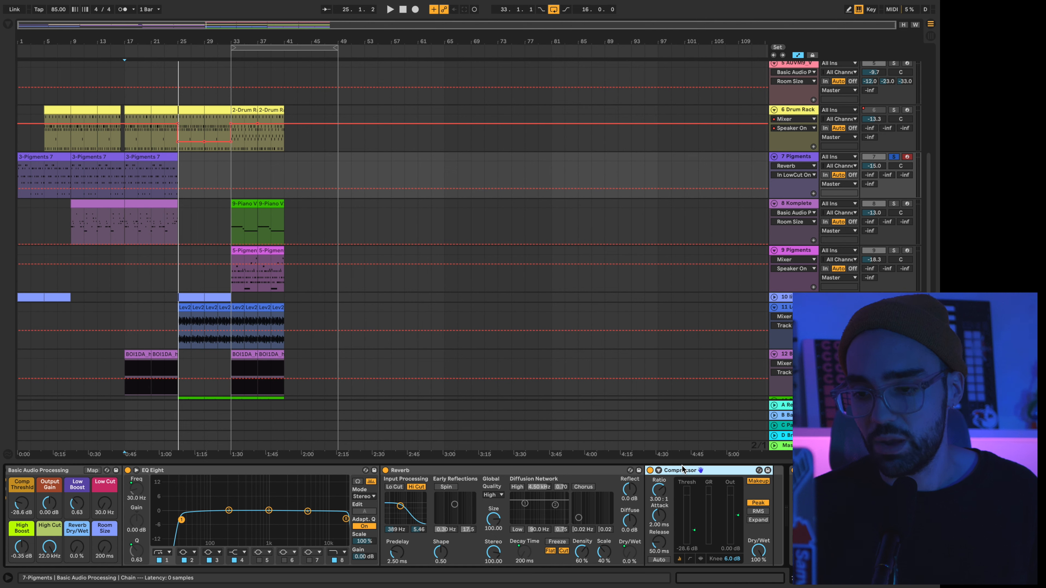
pyautogui.click(415, 470)
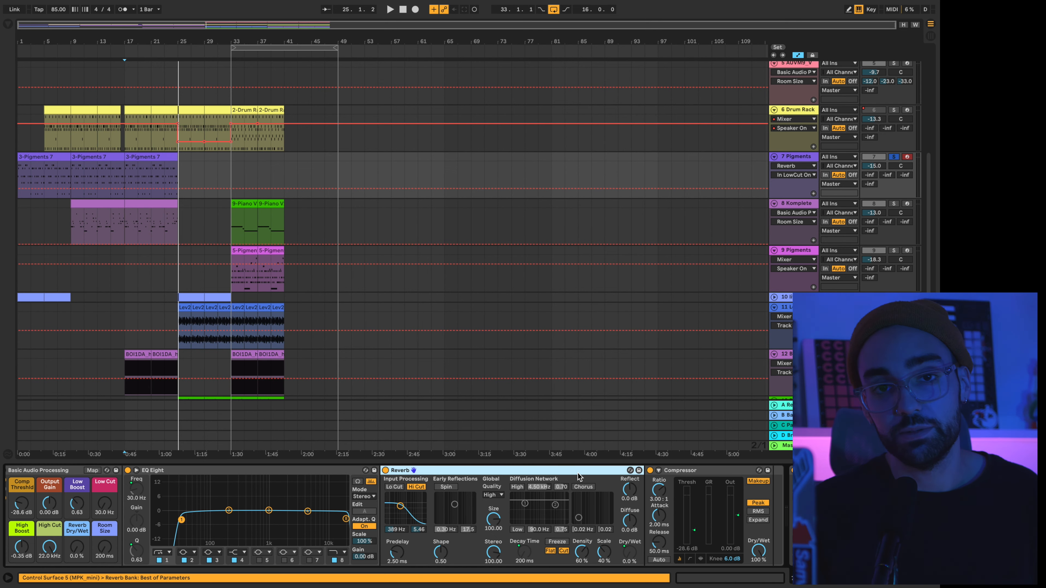
pyautogui.click(667, 470)
pyautogui.moveTo(667, 470); pyautogui.dragTo(736, 470)
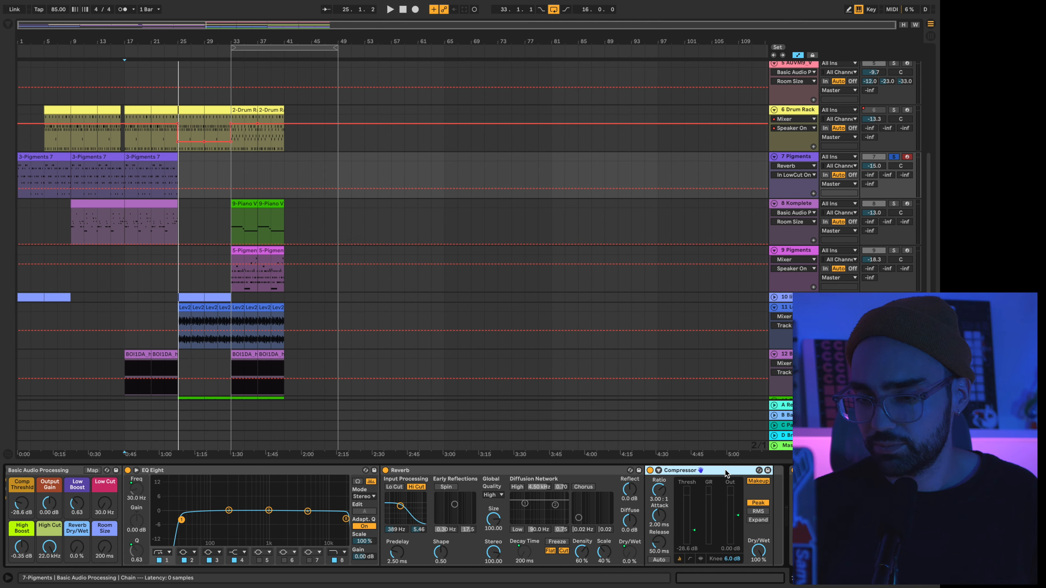
pyautogui.hscroll(-5, 466, 507)
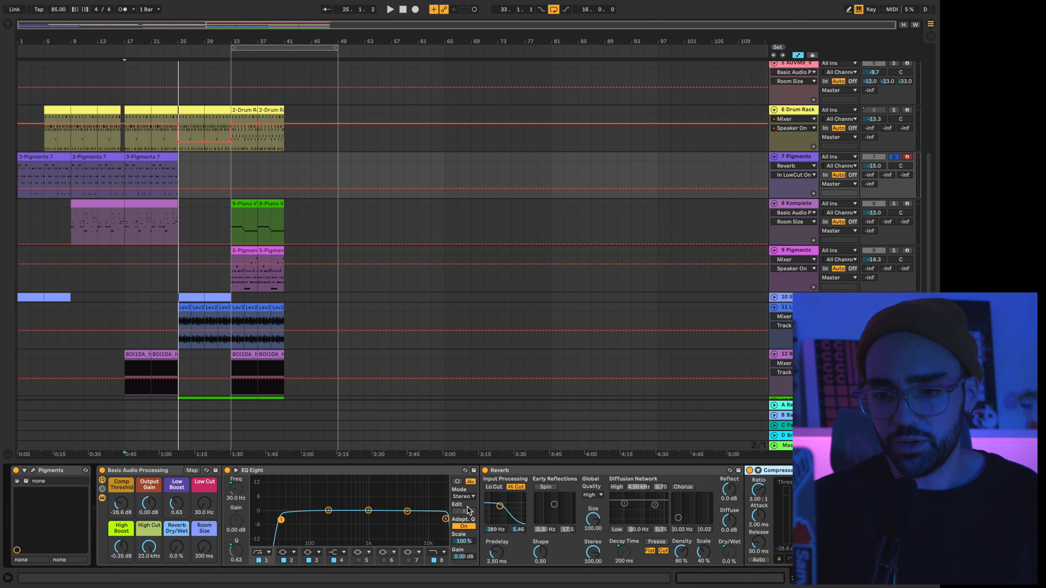
pyautogui.hscroll(10, 468, 511)
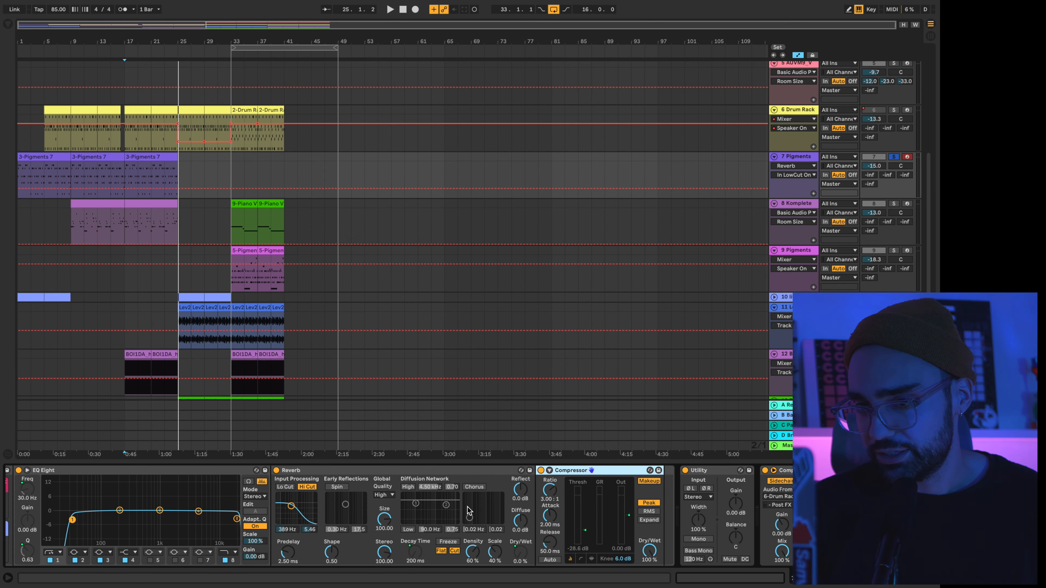
pyautogui.hscroll(3, 467, 511)
pyautogui.hscroll(-12, 467, 510)
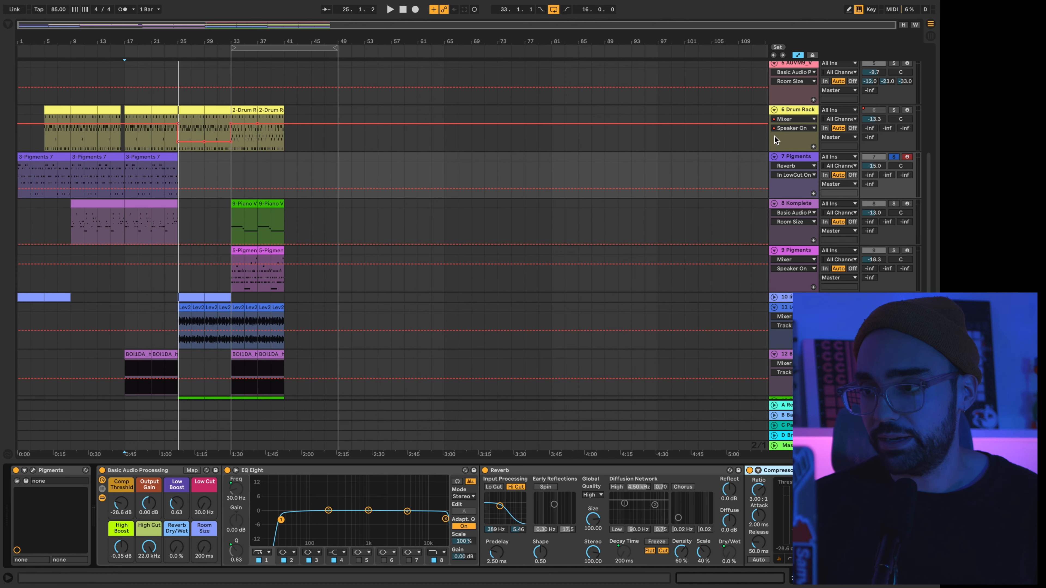
# Unfold the Compressor in the Drum Rack track's Basic Audio Processing rack, and return to the Pigments track's devices.
pyautogui.click(797, 111)
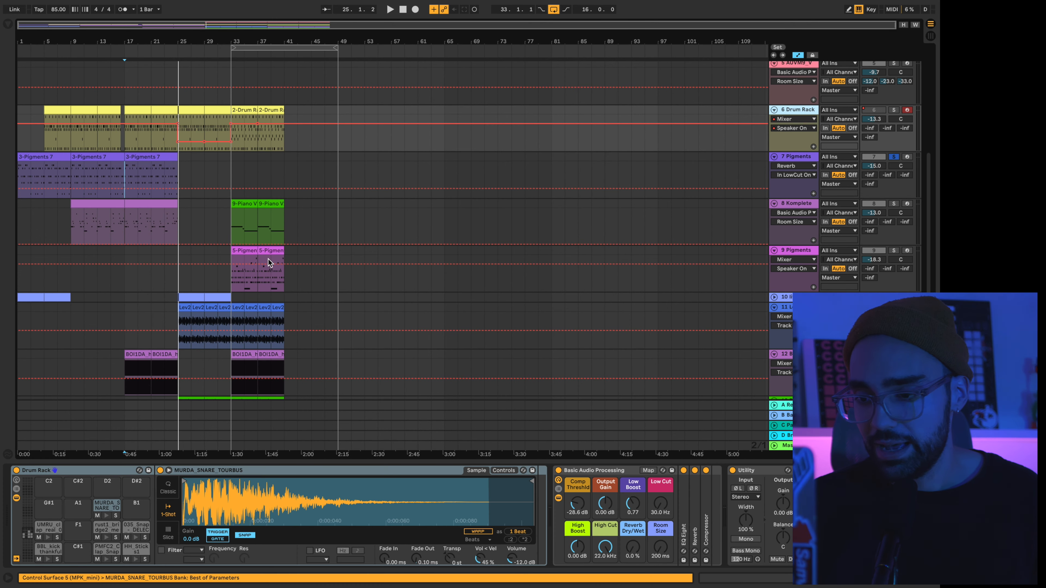
pyautogui.click(597, 472)
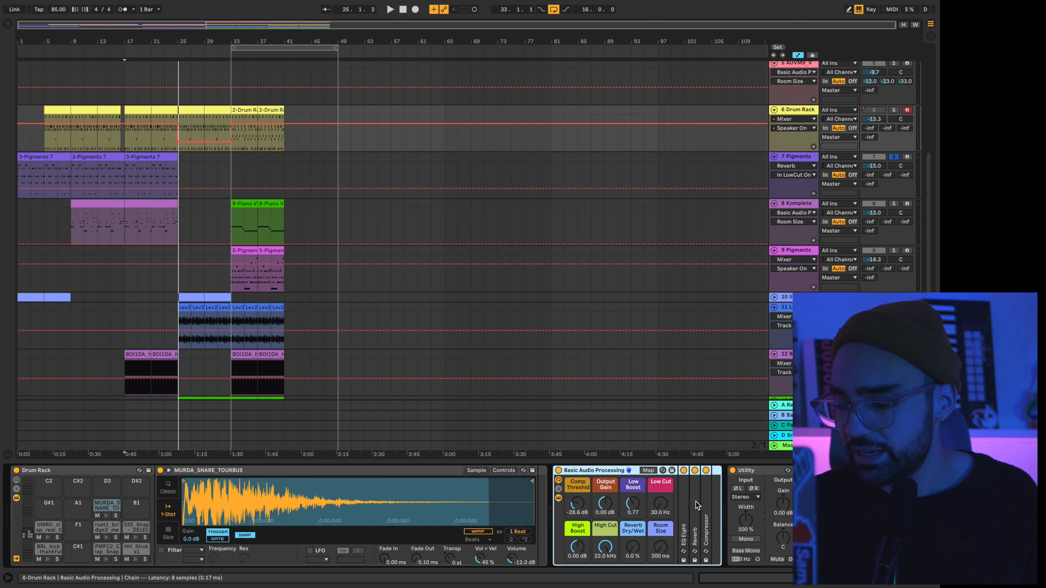
pyautogui.click(705, 501)
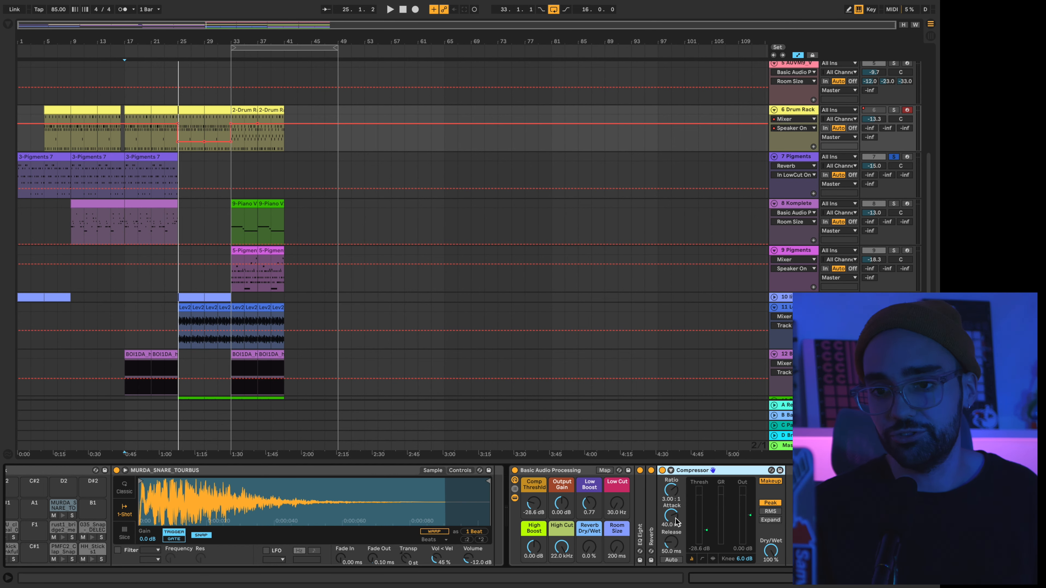
pyautogui.click(791, 157)
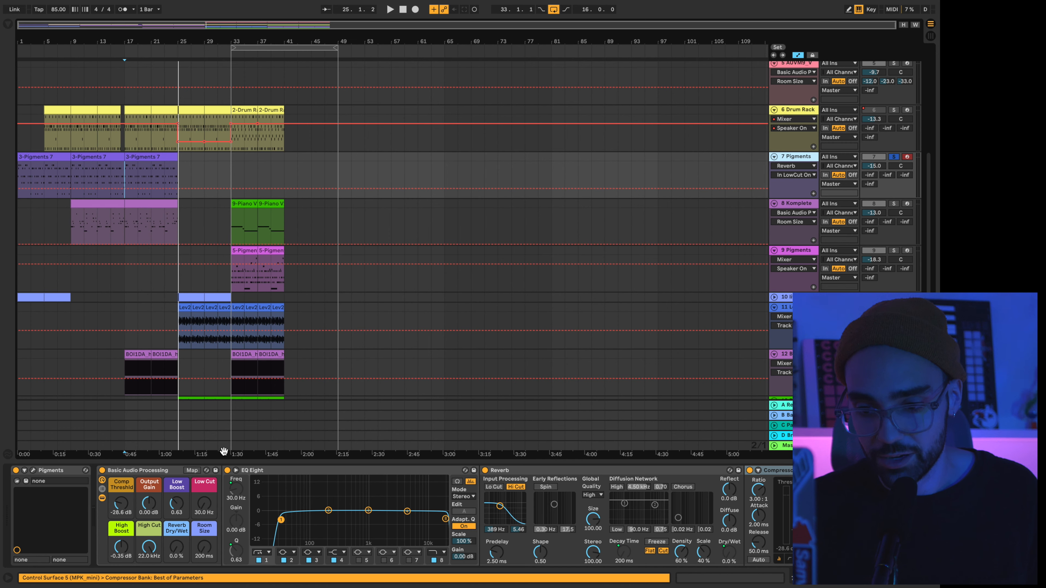
pyautogui.hscroll(5, 442, 501)
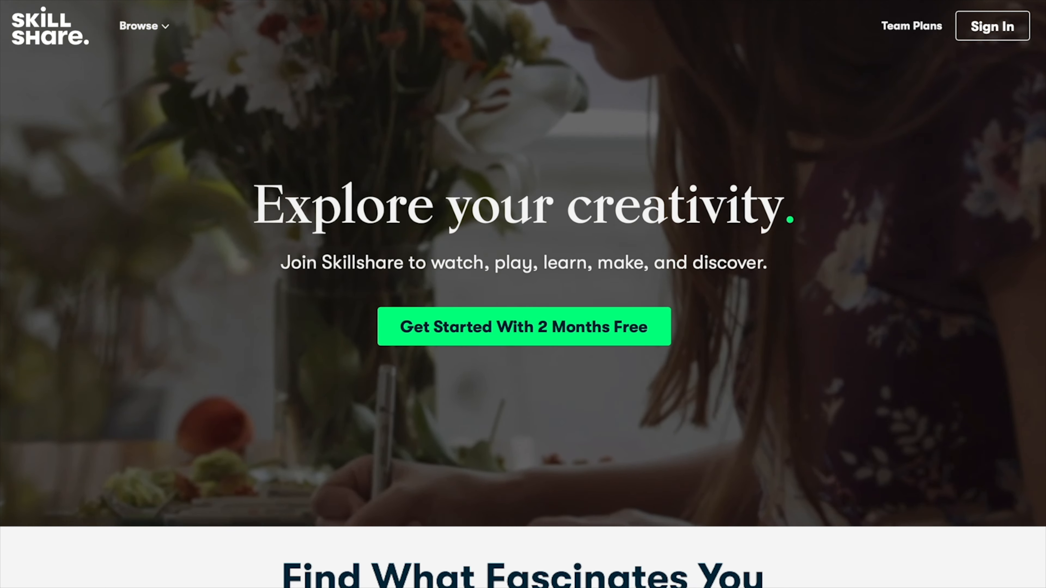
# Switch to the Skillshare website and look through its home page, the MIDI grid Music Theory class and the Learn How to Mix Music class.
pyautogui.scroll(-6, 523, 294)
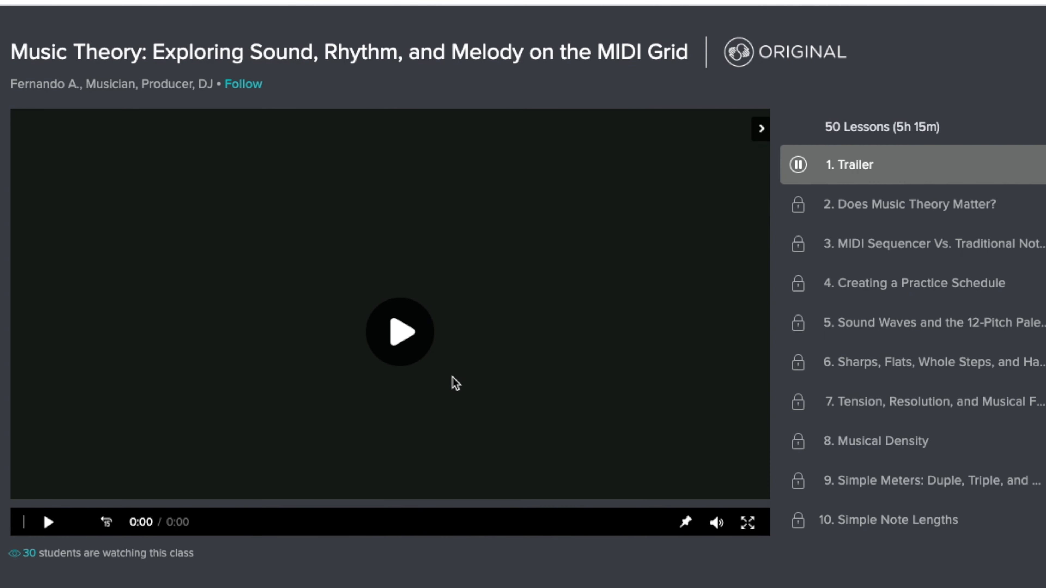
pyautogui.click(456, 384)
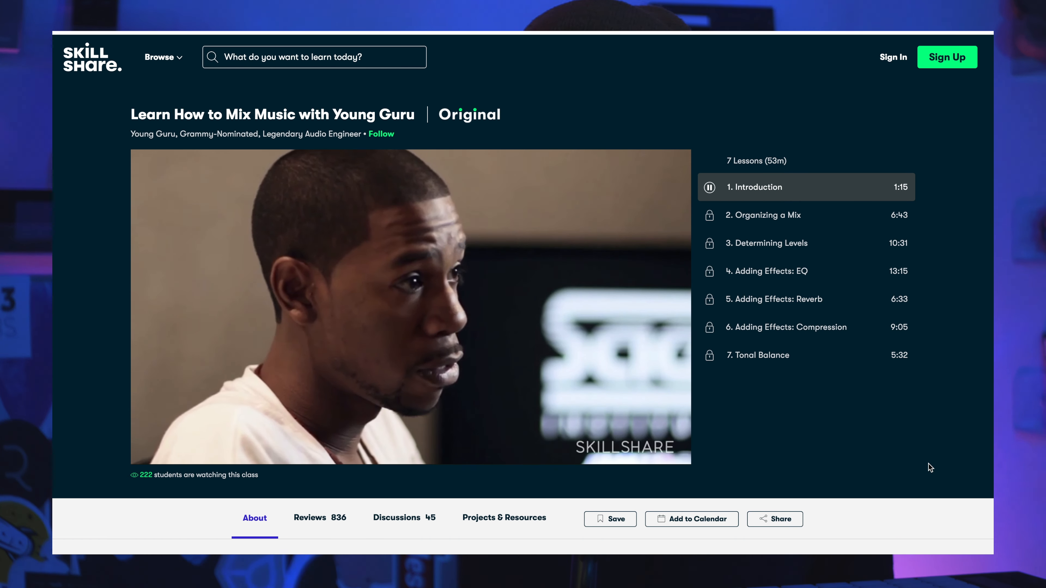
pyautogui.scroll(-3, 928, 464)
pyautogui.scroll(-2, 928, 464)
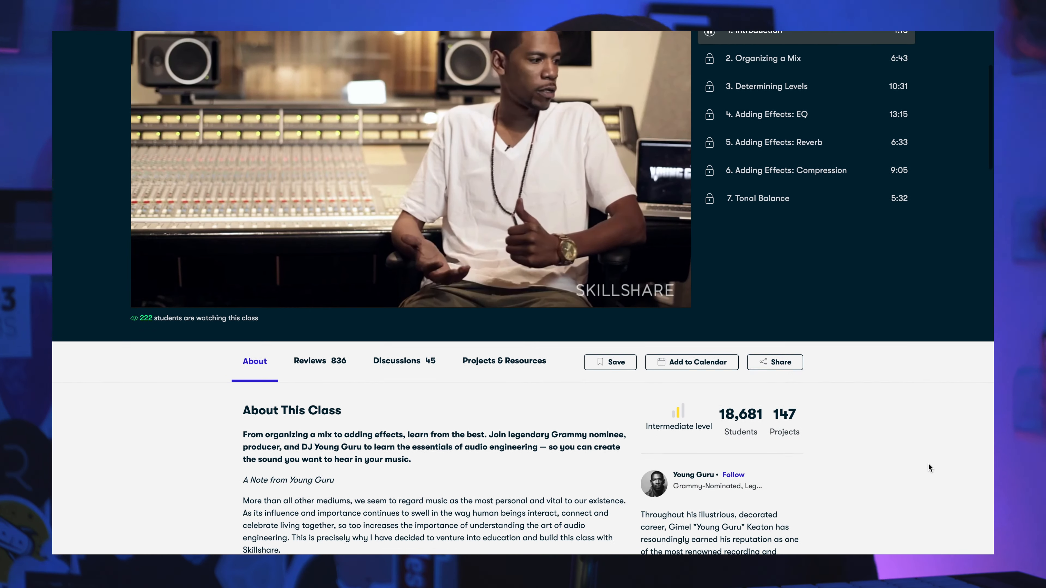
# Look through the Learn How to Mix Music class page and open the full description of its class project.
pyautogui.scroll(-4, 928, 462)
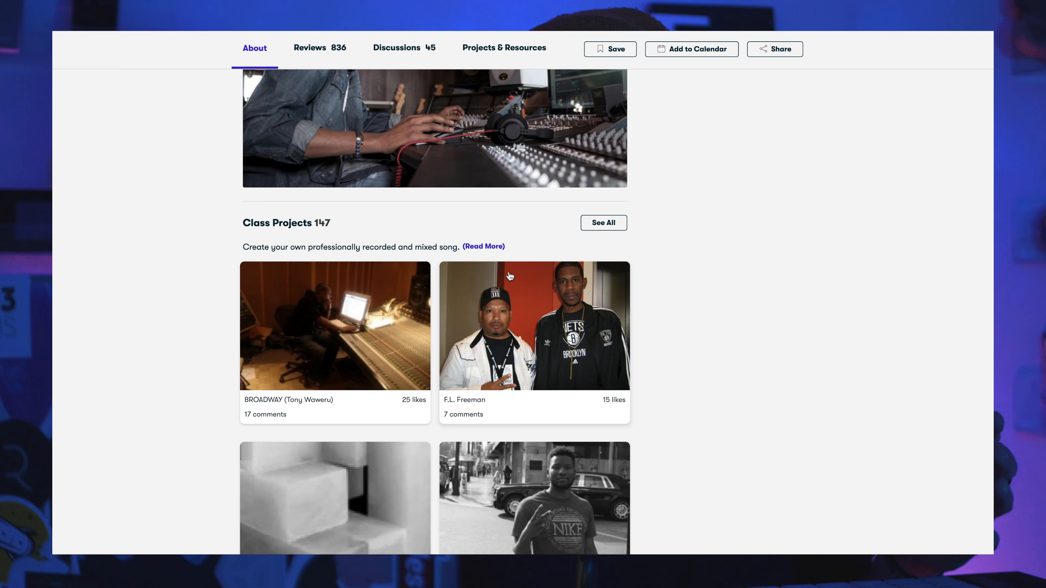
pyautogui.click(490, 247)
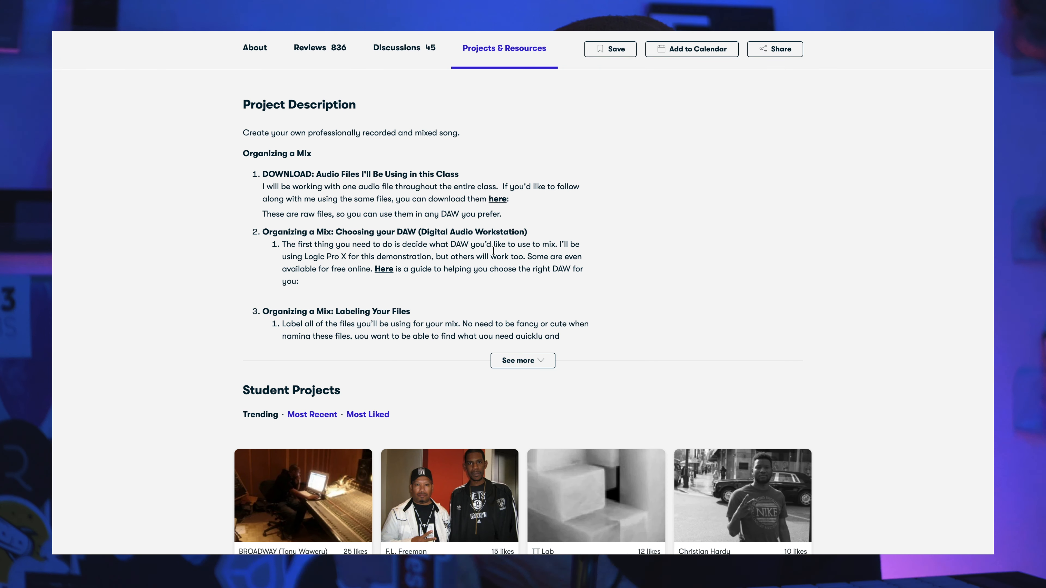
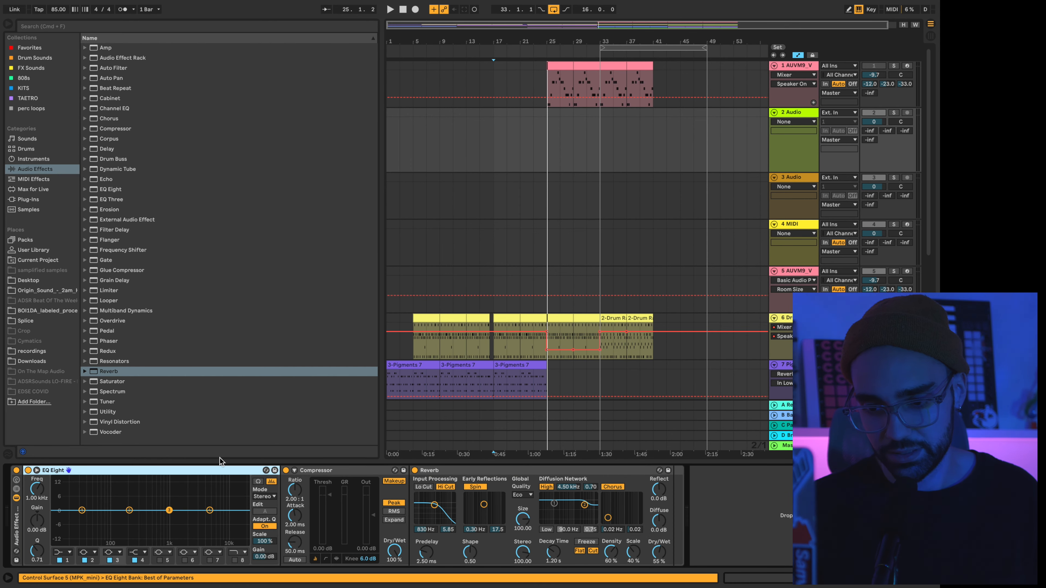
# Switch to Ableton Live, move the Compressor behind the Reverb, and set its ratio to 3:1 and threshold to about -28.1 dB.
pyautogui.moveTo(337, 478); pyautogui.dragTo(650, 487)
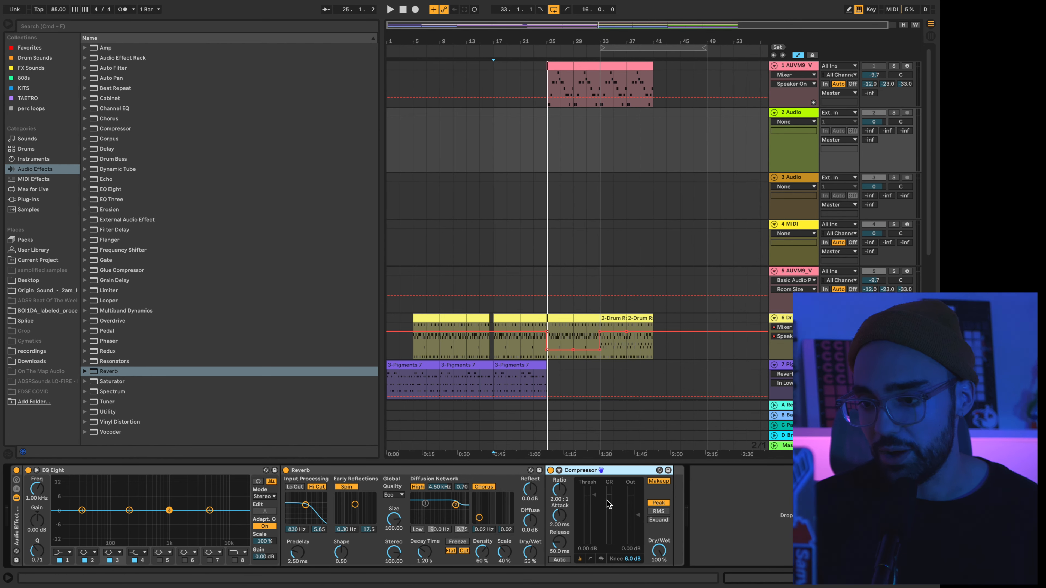
pyautogui.moveTo(566, 496); pyautogui.dragTo(566, 487)
pyautogui.click(592, 499)
pyautogui.moveTo(592, 500); pyautogui.dragTo(592, 513)
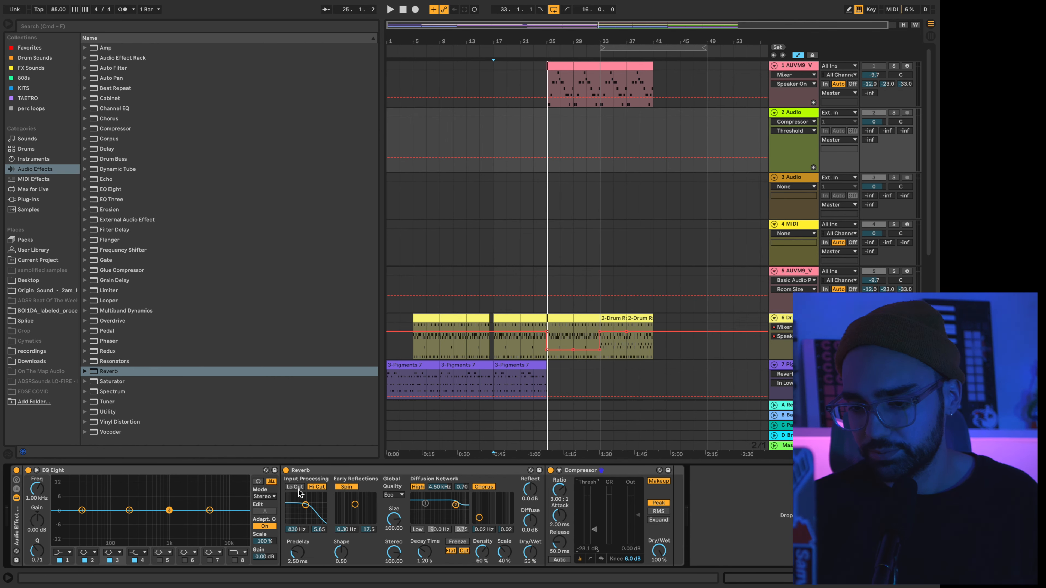
# Set the Reverb's global quality to High.
pyautogui.click(396, 502)
pyautogui.click(393, 521)
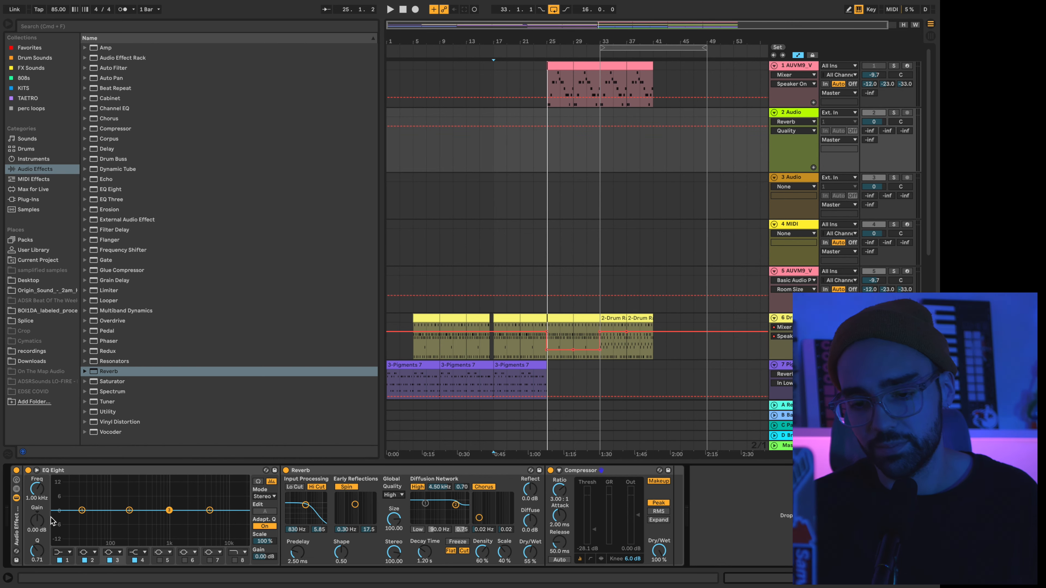
# Make EQ Eight's band 1 a low cut at about 35.9 Hz, and enable band 8's high cut at 22 kHz.
pyautogui.click(68, 559)
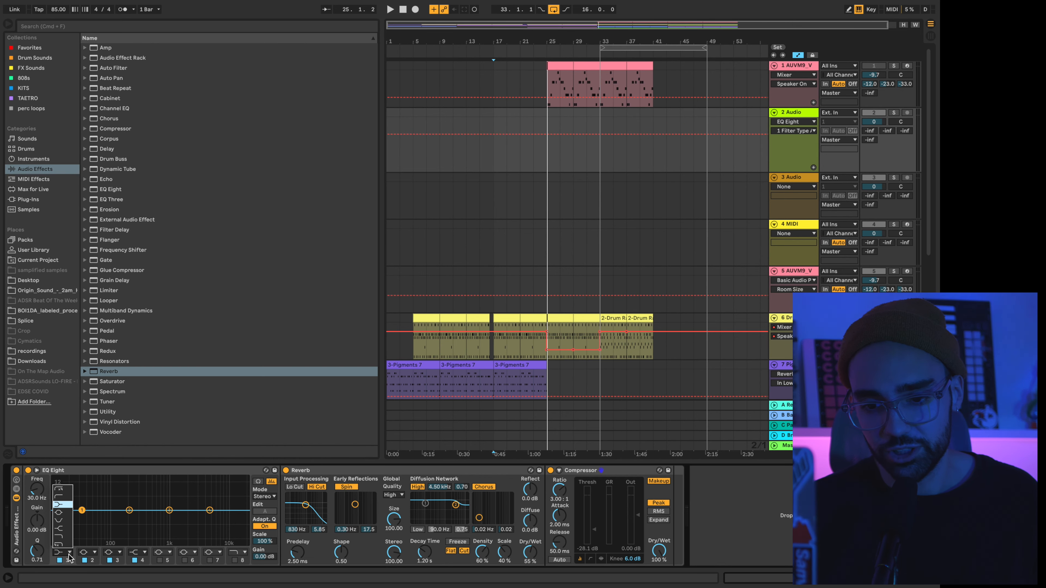
pyautogui.click(65, 489)
pyautogui.moveTo(82, 517)
pyautogui.mouseDown()
pyautogui.moveTo(72, 518)
pyautogui.moveTo(86, 518)
pyautogui.mouseUp()
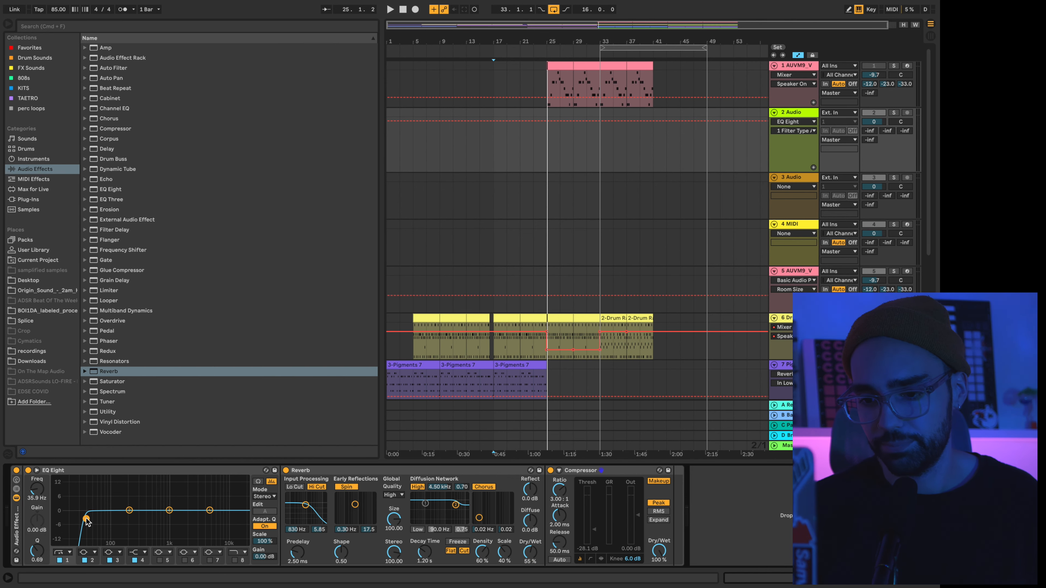
pyautogui.click(235, 560)
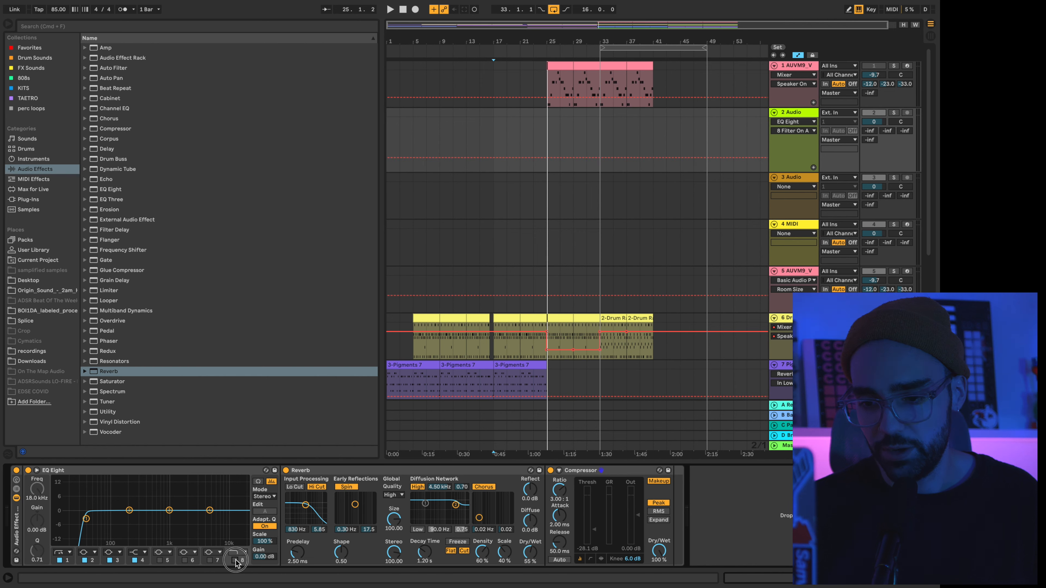
pyautogui.moveTo(242, 518); pyautogui.dragTo(246, 518)
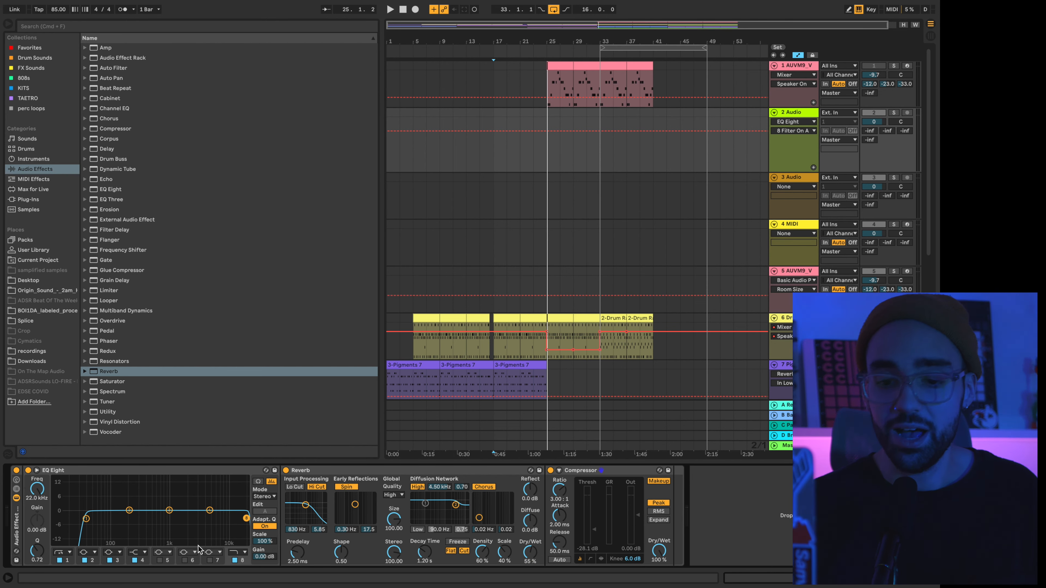
# Show the rack's macro controls and map the Compressor's Threshold to Macro 1 and its Output Gain to Macro 2.
pyautogui.click(17, 481)
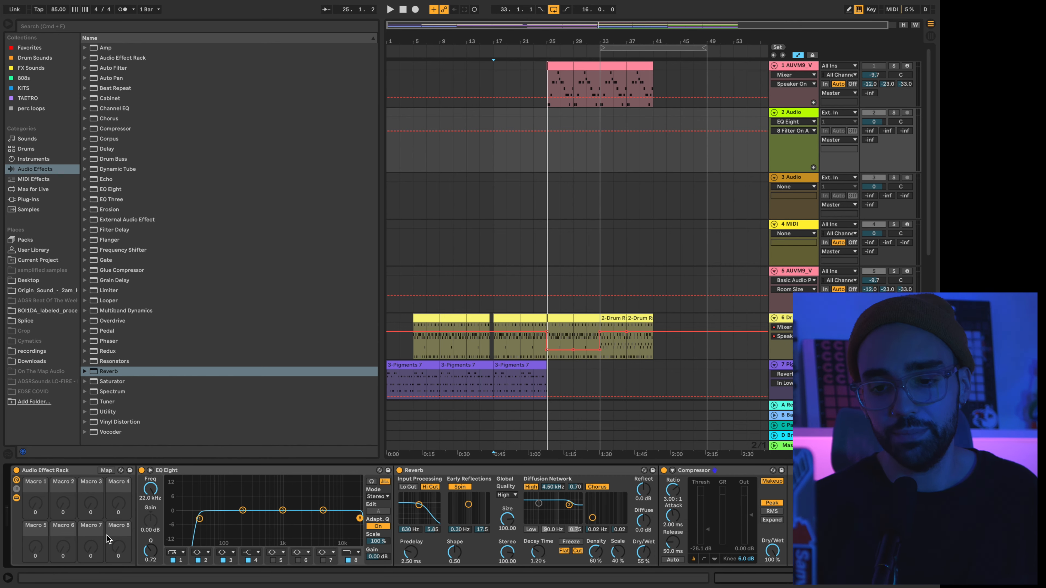
pyautogui.click(106, 470)
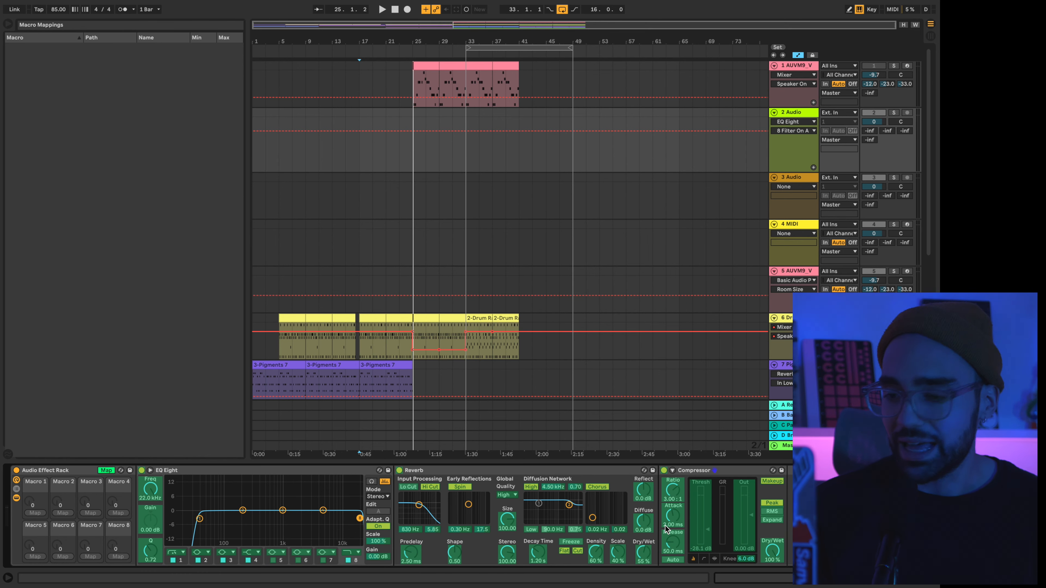
pyautogui.click(705, 511)
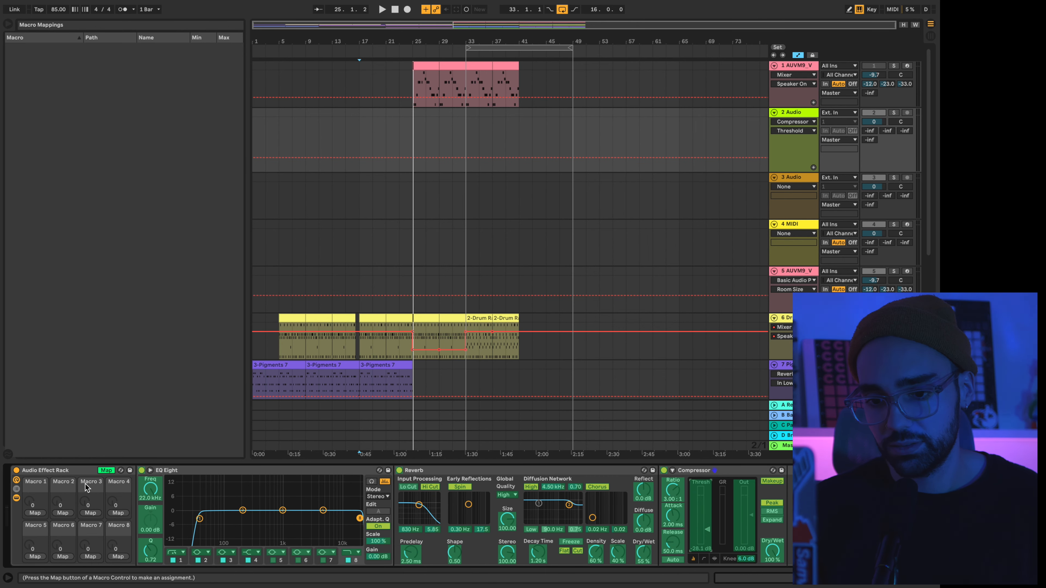
pyautogui.click(35, 513)
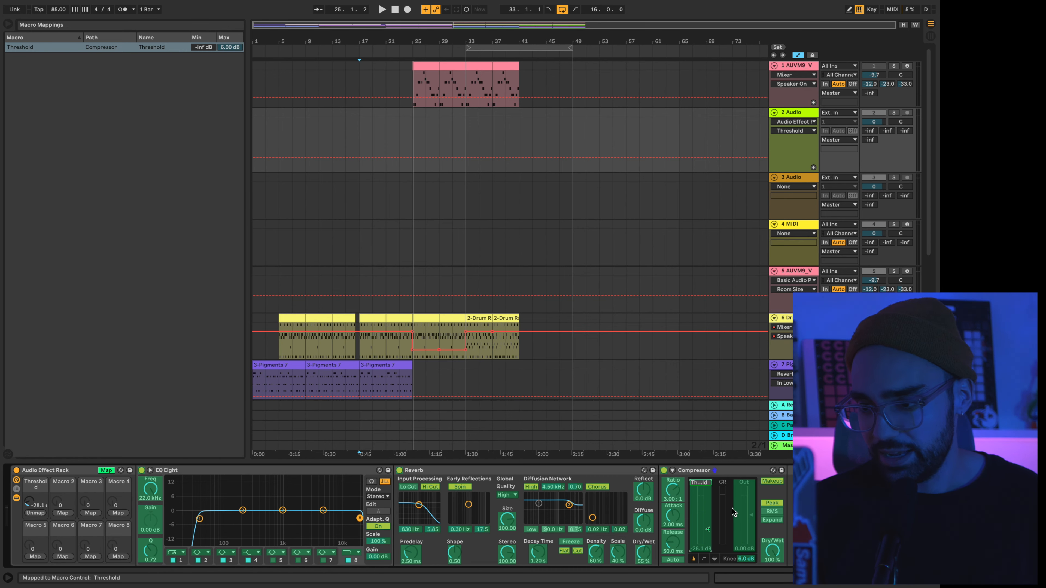
pyautogui.click(751, 520)
pyautogui.click(62, 513)
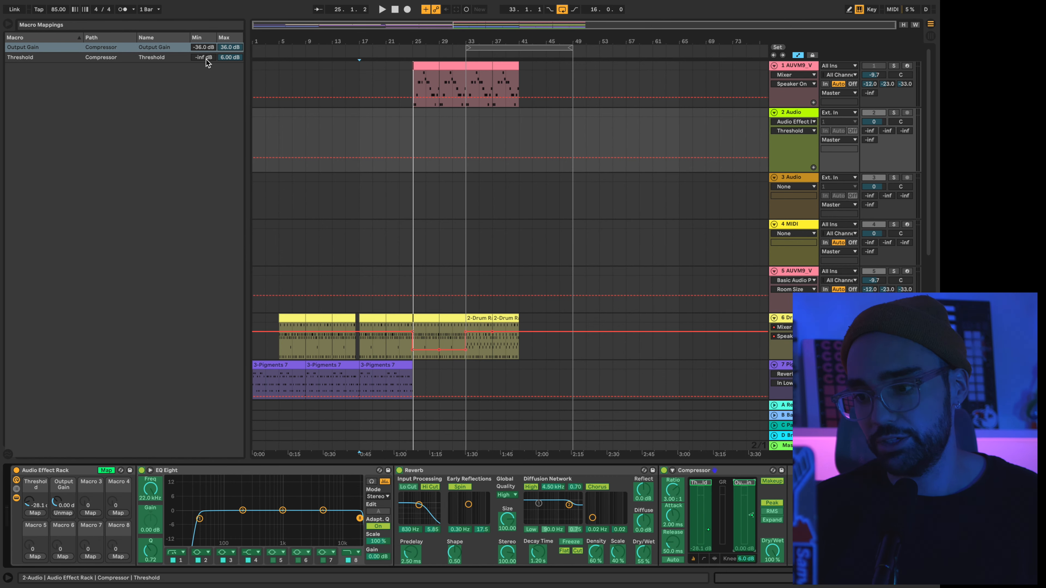
# Limit the Threshold macro's mapping range to a minimum of -38 dB and a maximum of 0 dB, and leave mapping mode.
pyautogui.moveTo(206, 59); pyautogui.dragTo(206, 56)
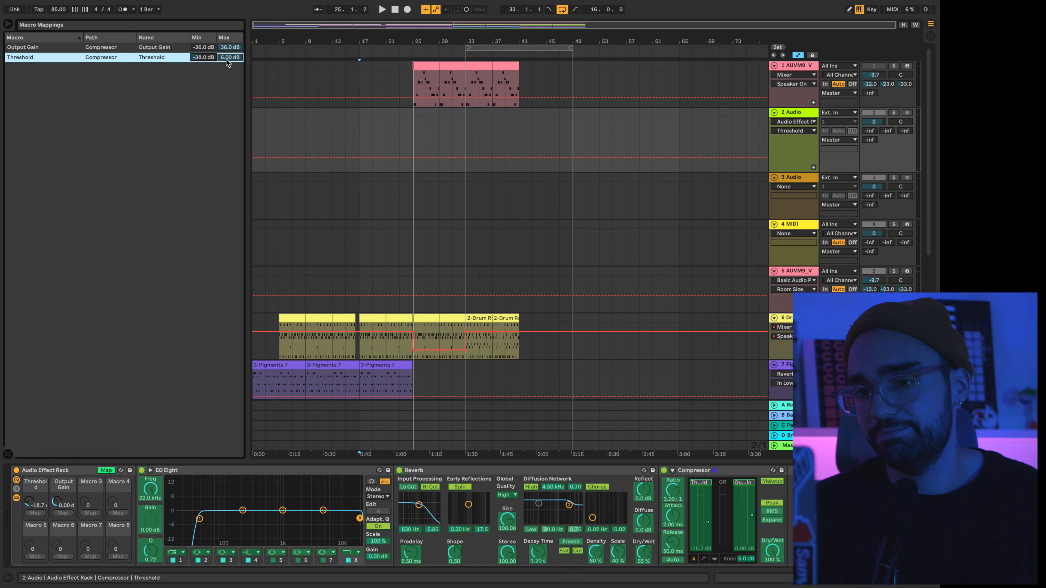
pyautogui.moveTo(230, 57); pyautogui.dragTo(231, 58)
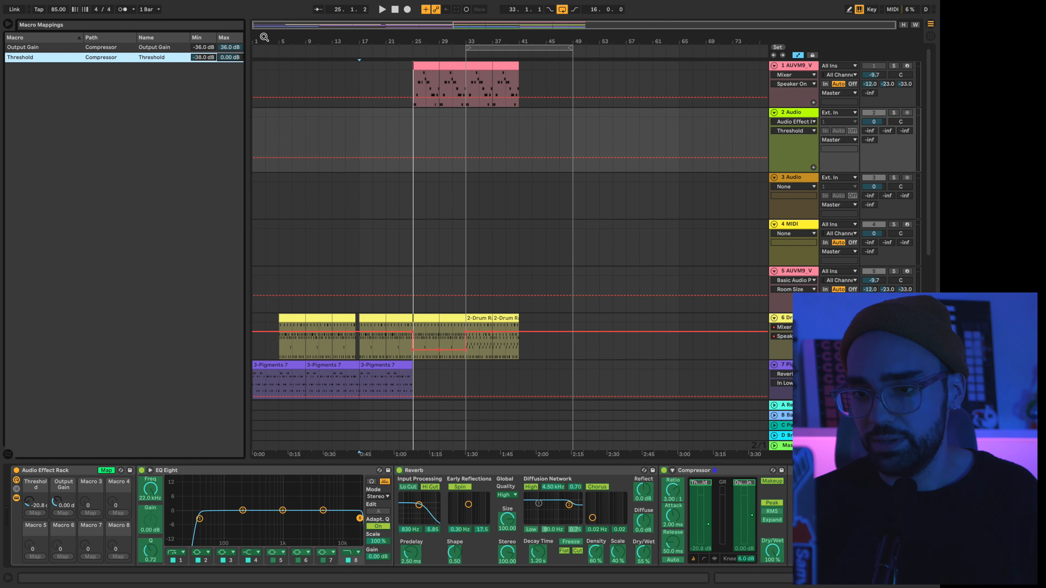
pyautogui.click(106, 470)
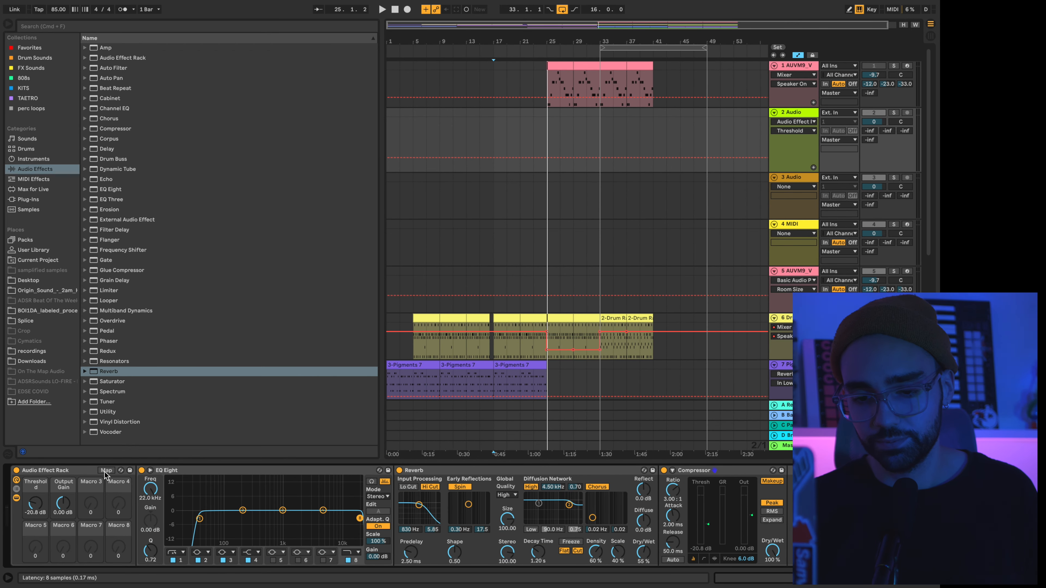
# Sweep the Threshold macro down, up and down again to test its range, ending at -38 dB.
pyautogui.moveTo(41, 511); pyautogui.dragTo(42, 531)
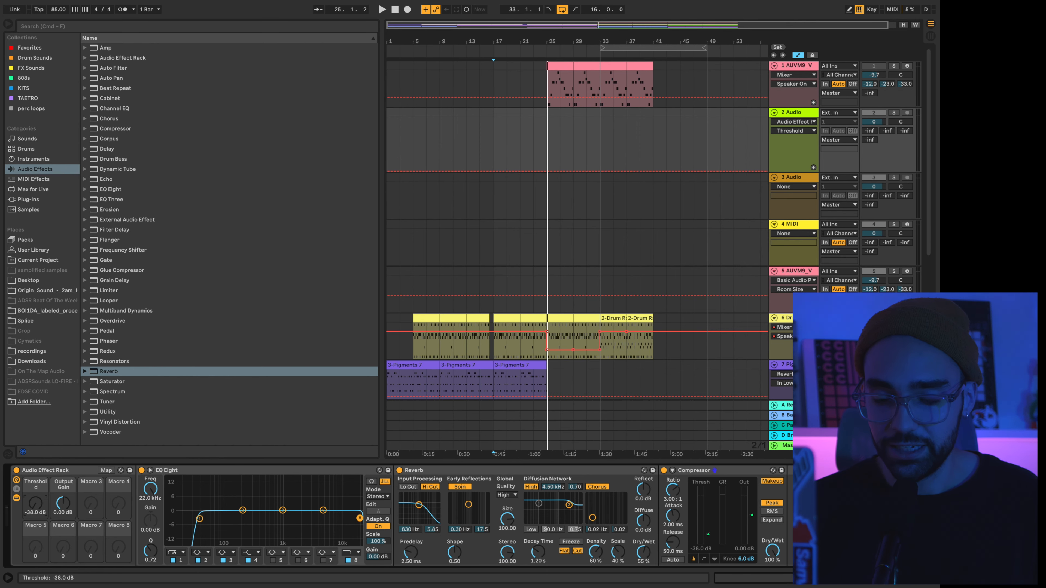
pyautogui.moveTo(35, 503); pyautogui.dragTo(35, 474)
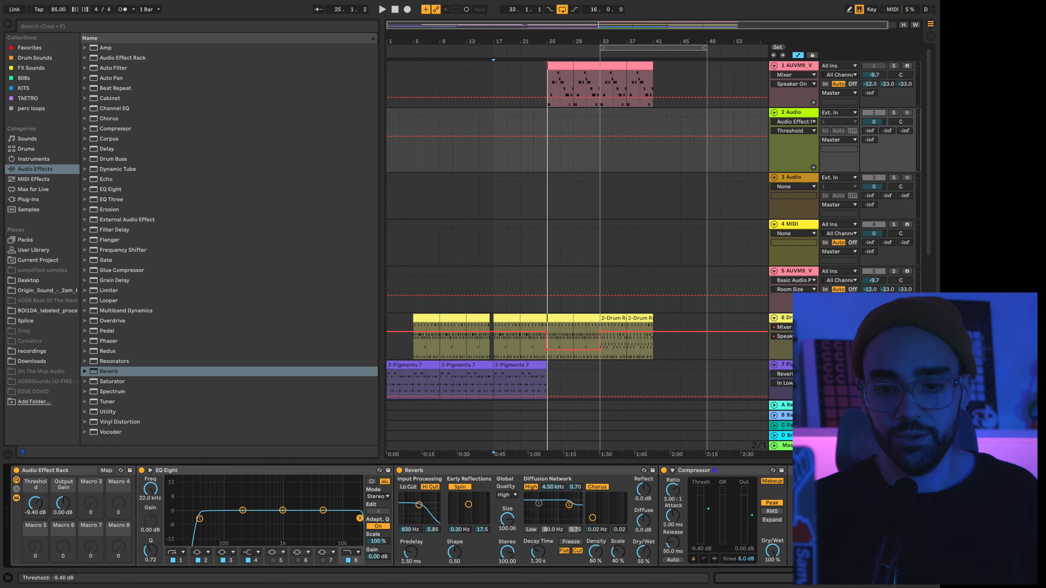
pyautogui.moveTo(36, 504); pyautogui.dragTo(35, 534)
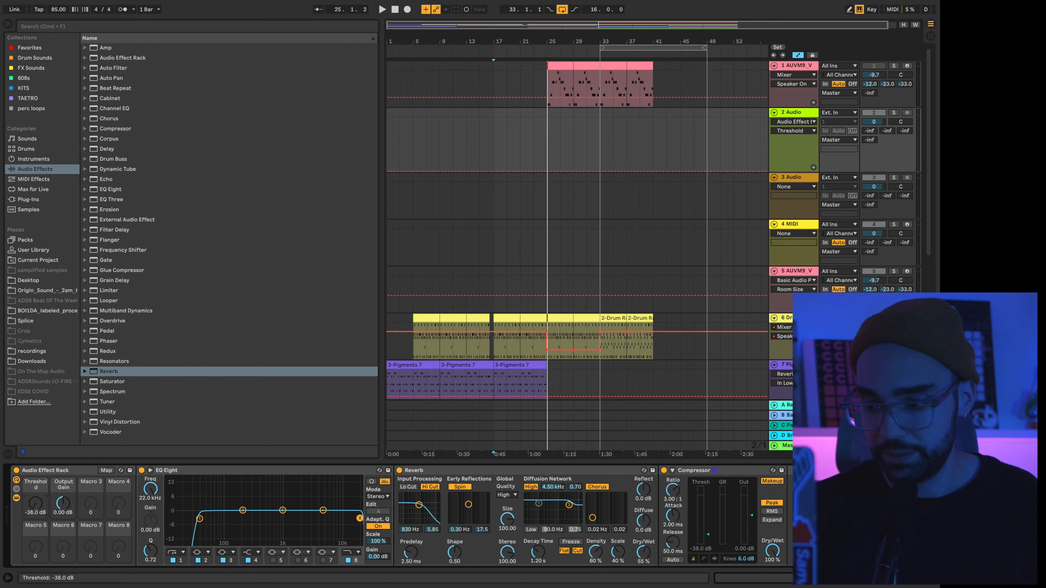
# Map the frequency of EQ Eight's band 1 to Macro 3 and set it to about 35.7 Hz.
pyautogui.click(106, 471)
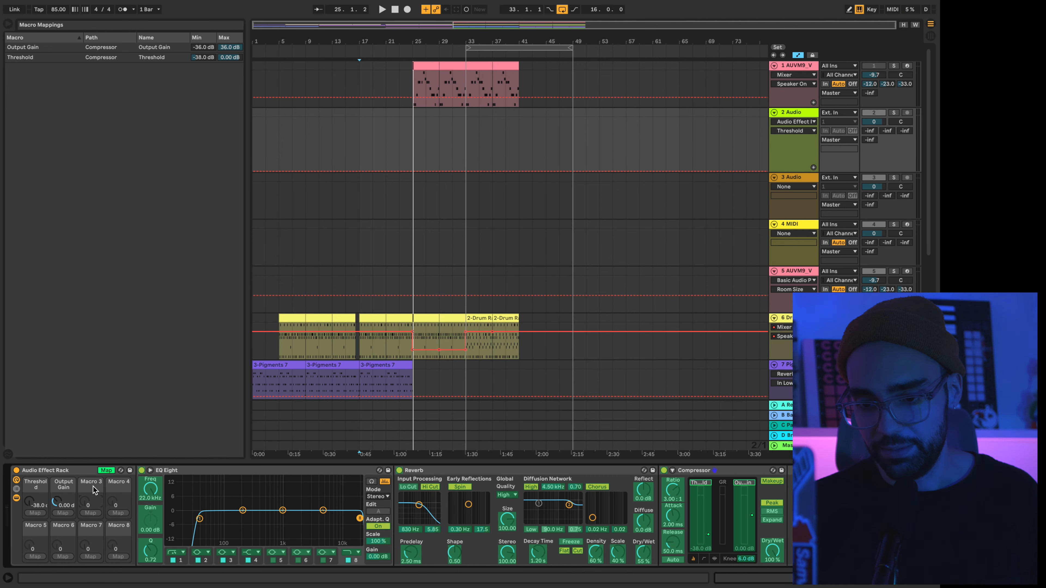
pyautogui.click(200, 520)
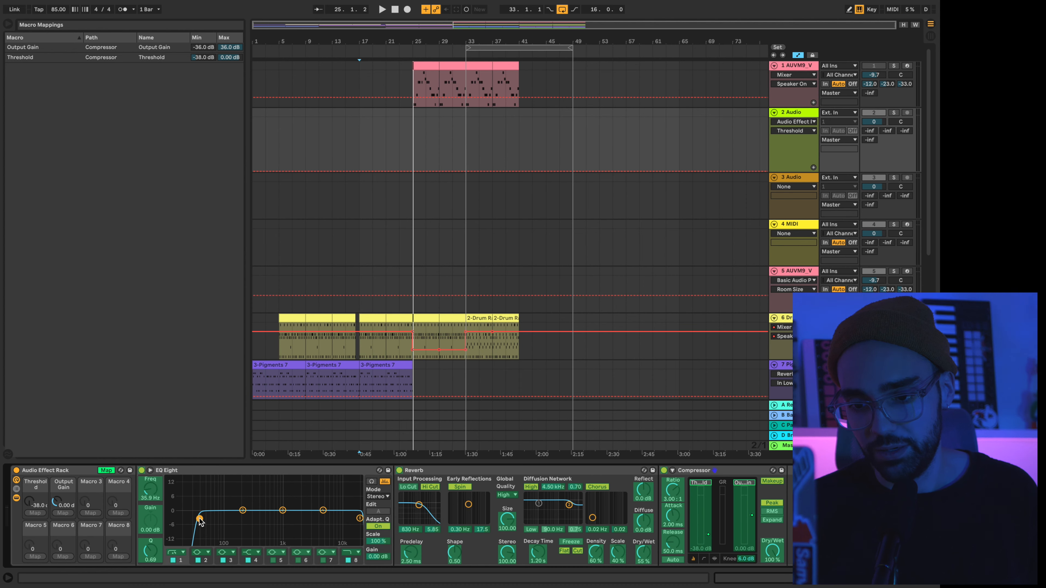
pyautogui.click(160, 490)
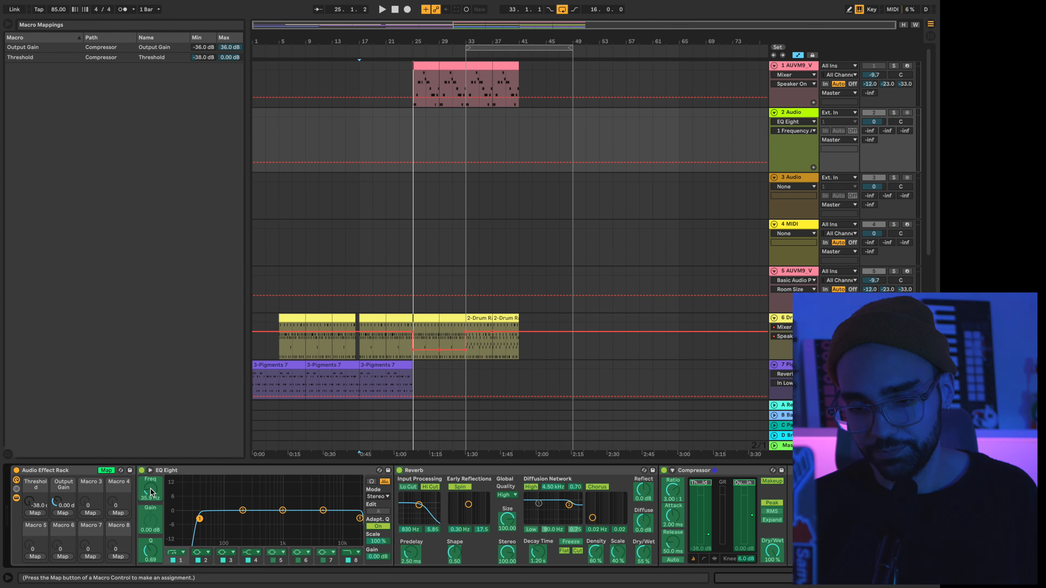
pyautogui.click(90, 513)
pyautogui.moveTo(84, 503)
pyautogui.mouseDown()
pyautogui.moveTo(85, 477)
pyautogui.moveTo(84, 504)
pyautogui.mouseUp()
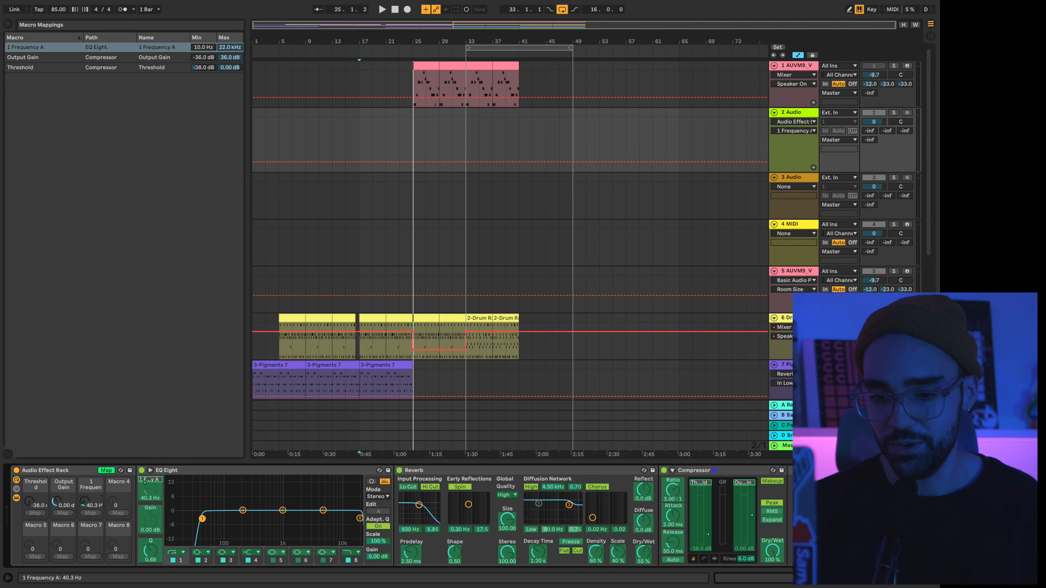
pyautogui.moveTo(84, 505); pyautogui.dragTo(84, 507)
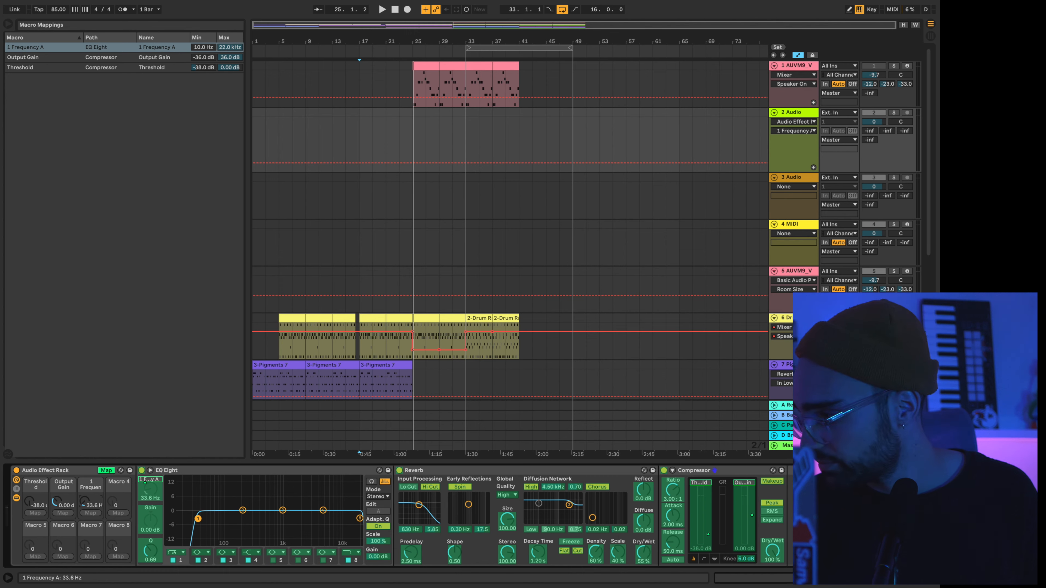
pyautogui.moveTo(85, 508); pyautogui.dragTo(113, 503)
# Map the Q of EQ Eight's band 1 to Macro 4 and set it to about 0.74.
pyautogui.click(152, 553)
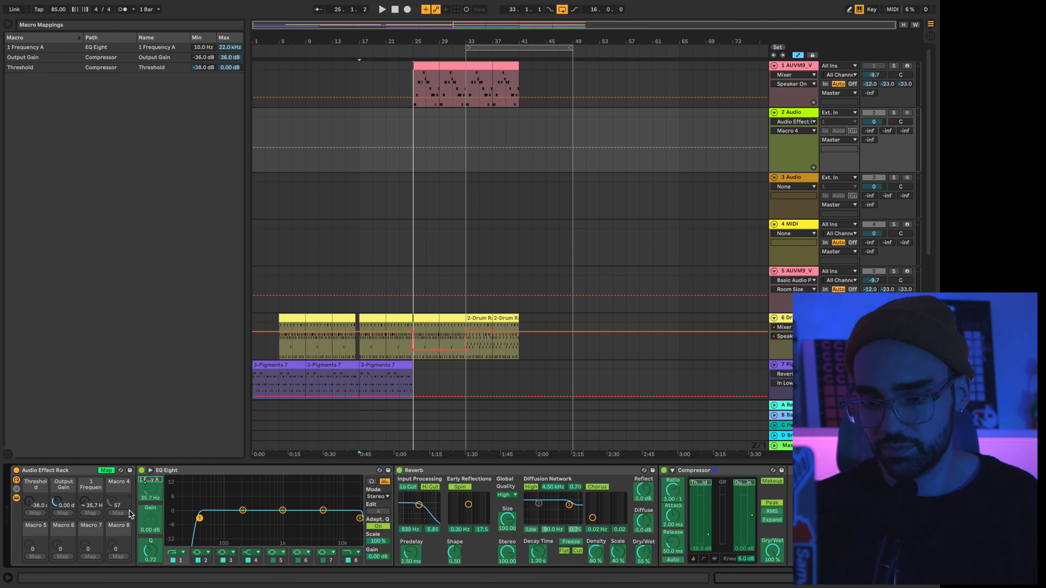
pyautogui.click(118, 512)
pyautogui.moveTo(112, 502); pyautogui.dragTo(113, 494)
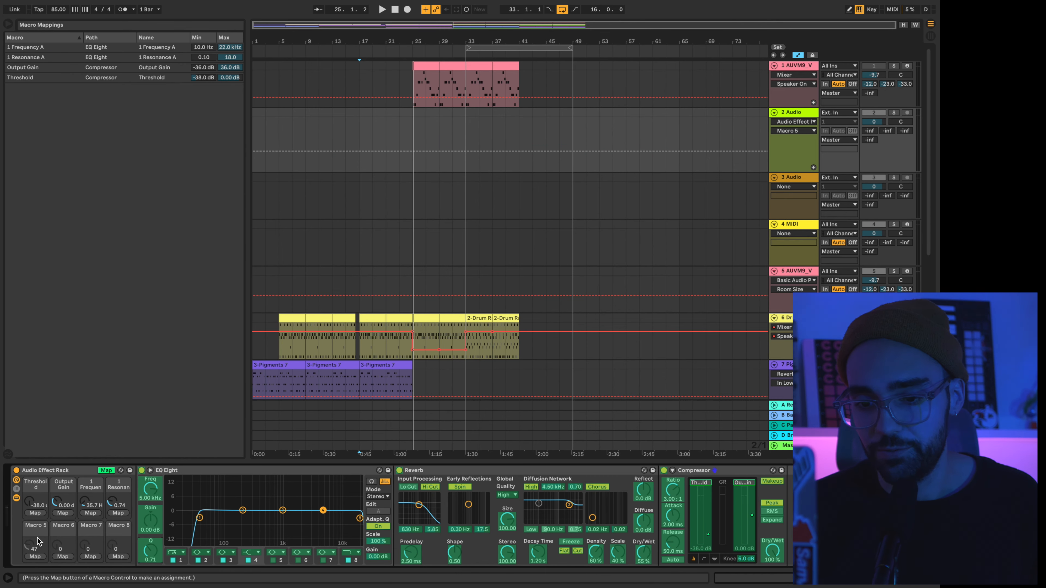
# Map the gain of EQ Eight's band 4 to Macro 5 and set it to about 0.12 dB.
pyautogui.click(145, 523)
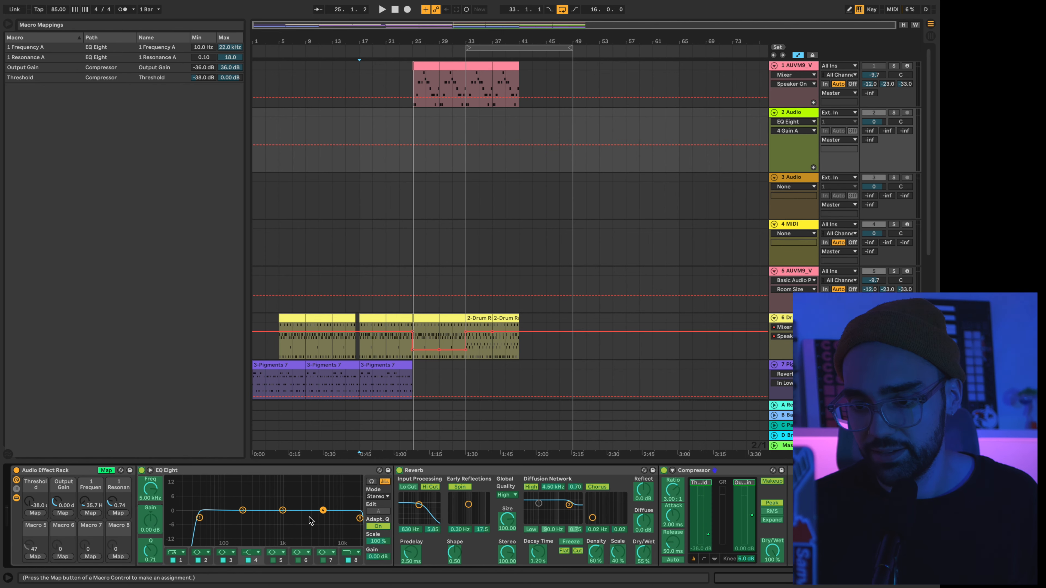
pyautogui.click(35, 555)
pyautogui.moveTo(29, 547); pyautogui.dragTo(28, 523)
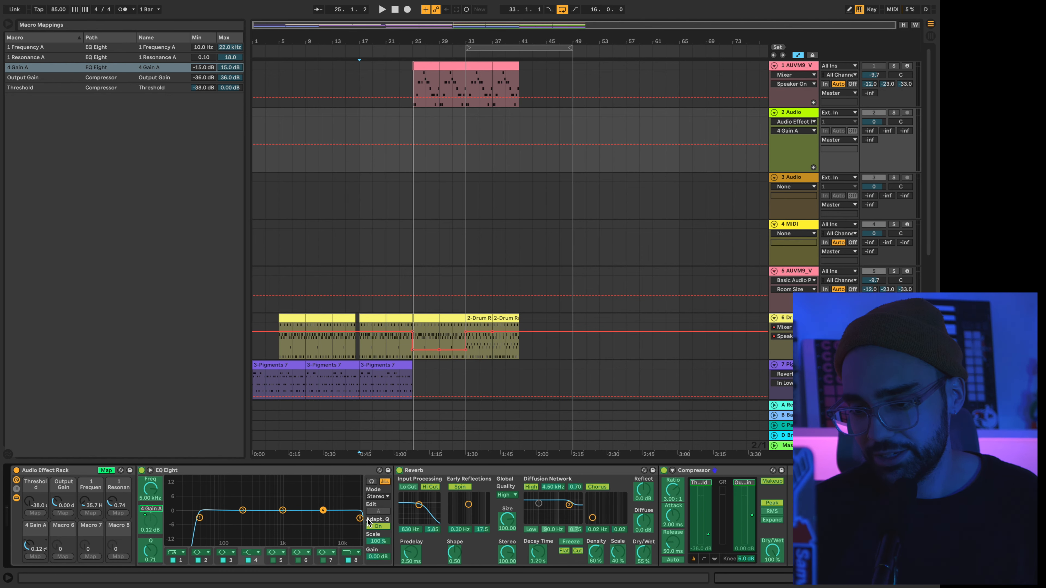
# Map the frequency of EQ Eight's band 8 to Macro 6 and set it to 22 kHz.
pyautogui.click(359, 519)
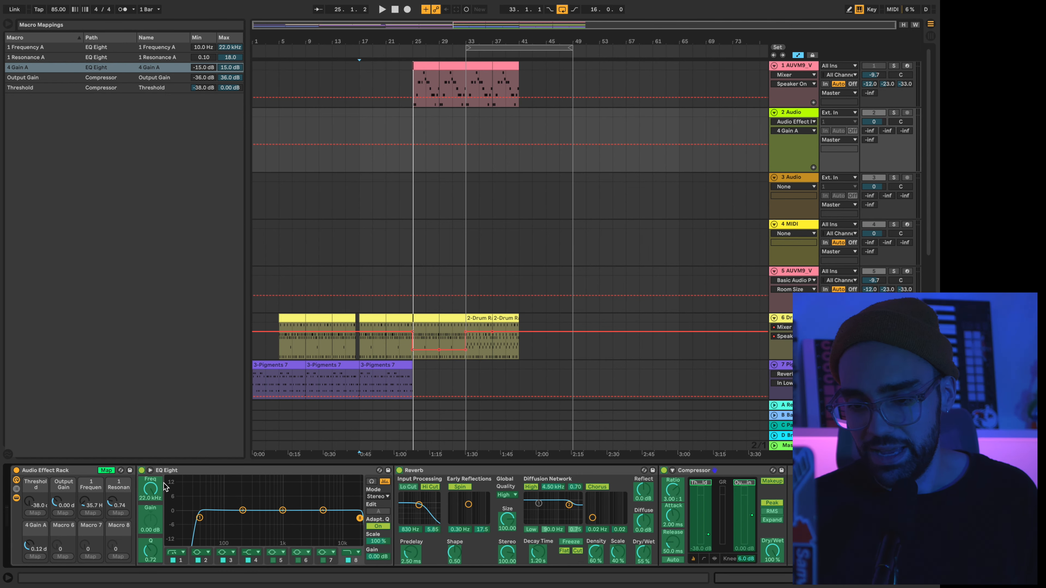
pyautogui.click(156, 493)
pyautogui.click(63, 557)
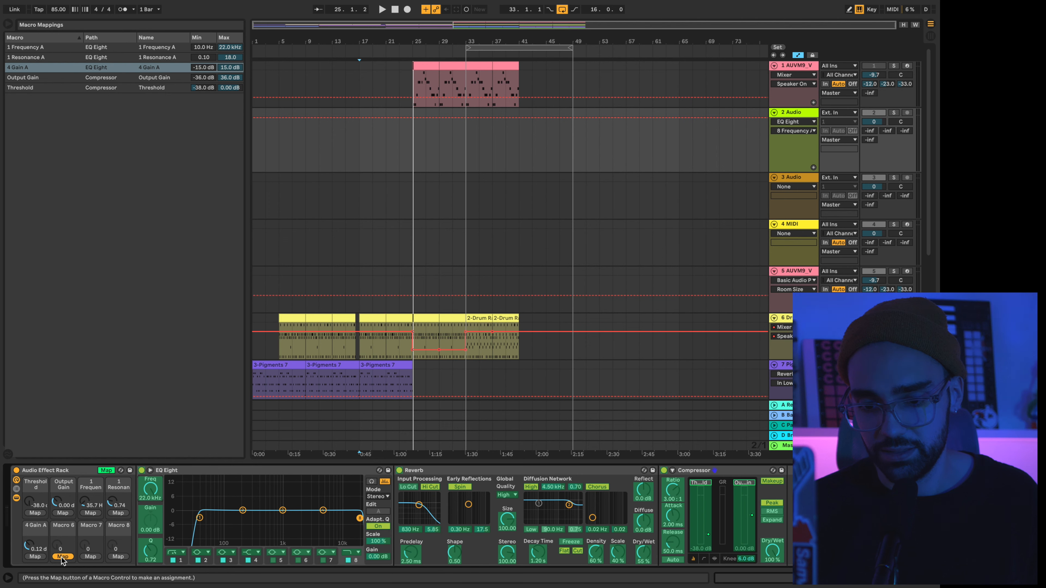
pyautogui.moveTo(59, 544)
pyautogui.mouseDown()
pyautogui.moveTo(59, 585)
pyautogui.moveTo(59, 545)
pyautogui.mouseUp()
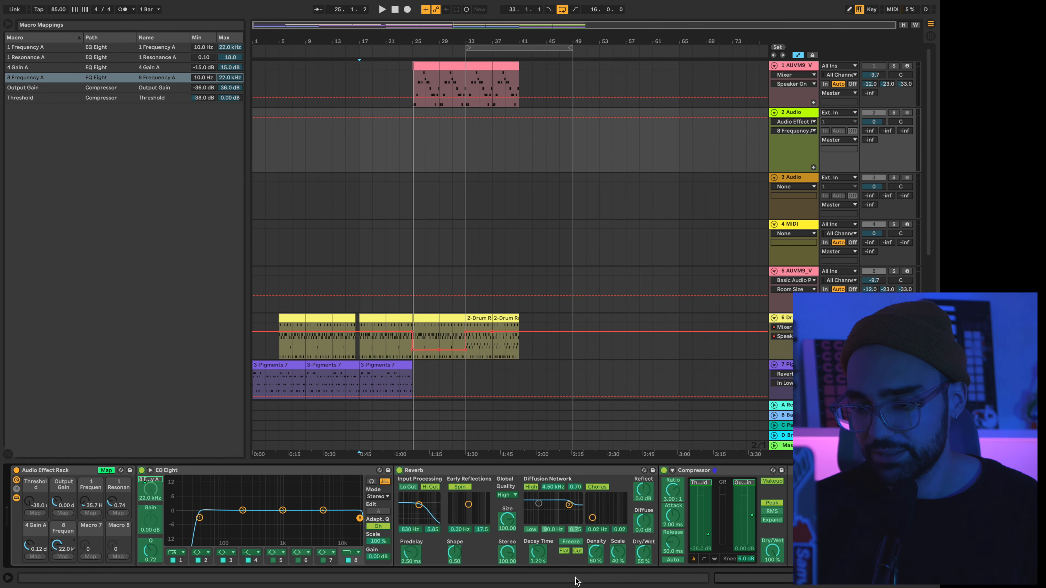
# Map the Reverb's Decay Time to Macro 7.
pyautogui.click(537, 557)
pyautogui.click(538, 559)
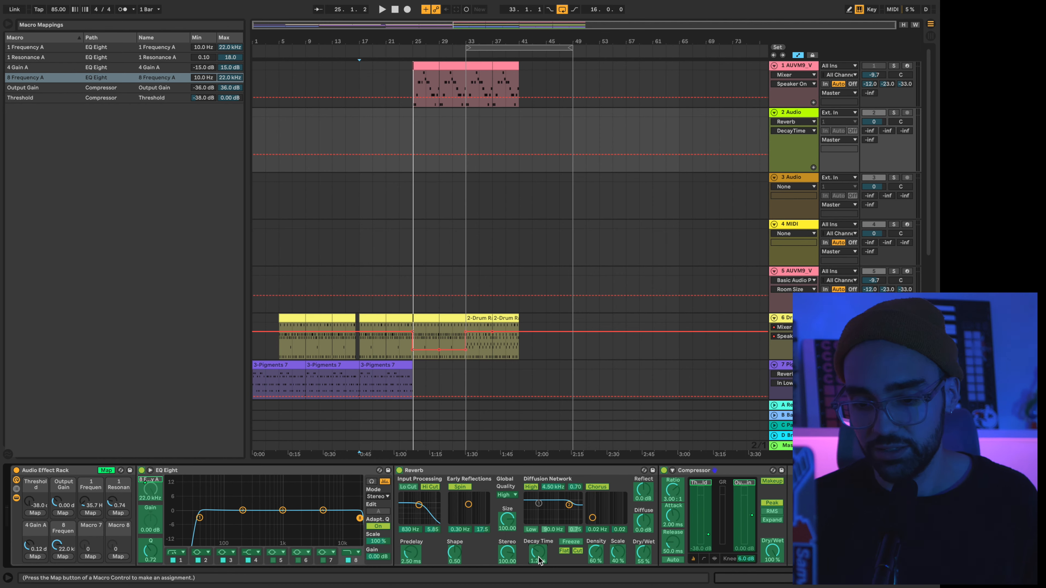
pyautogui.click(91, 556)
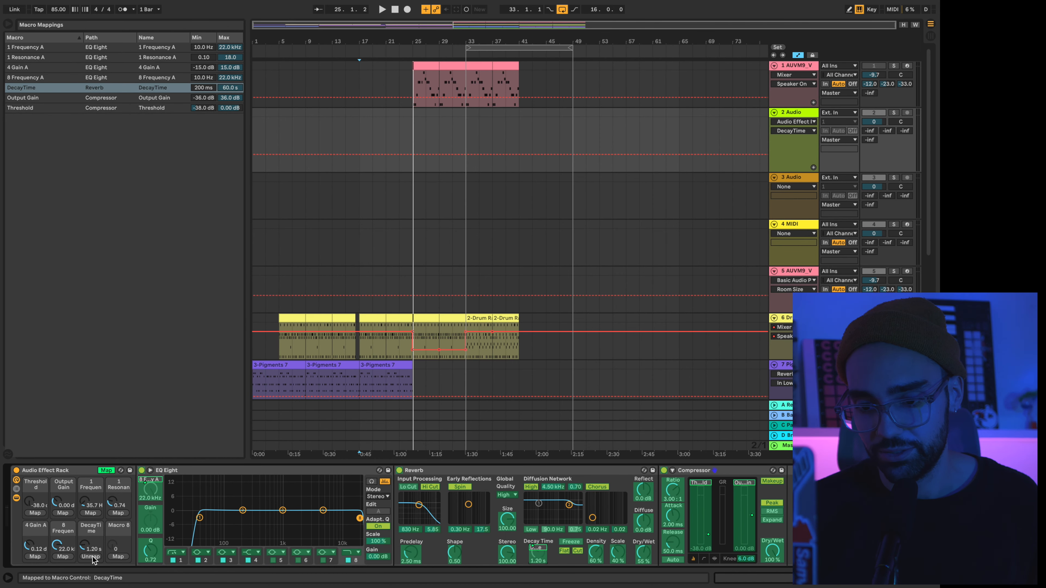
# Map the Reverb's Dry/Wet to Macro 8, set it to about 46% and leave macro mapping mode.
pyautogui.click(642, 558)
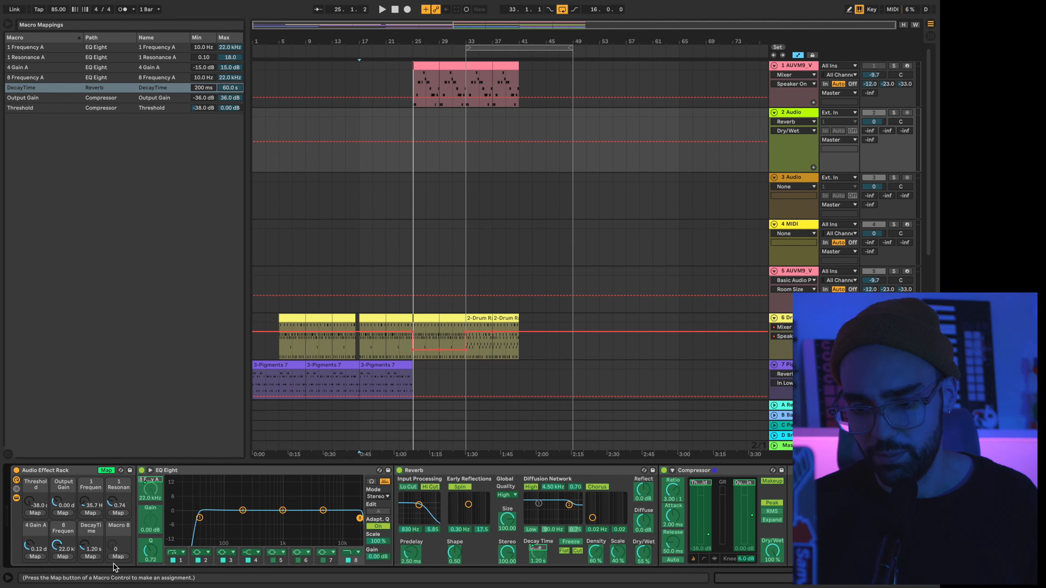
pyautogui.click(123, 557)
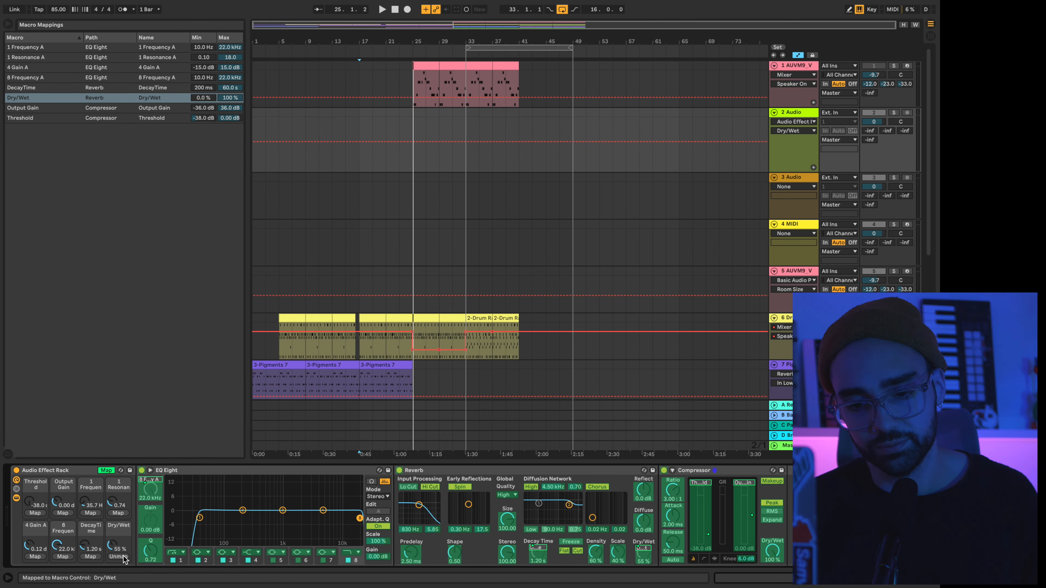
pyautogui.moveTo(109, 549); pyautogui.dragTo(112, 539)
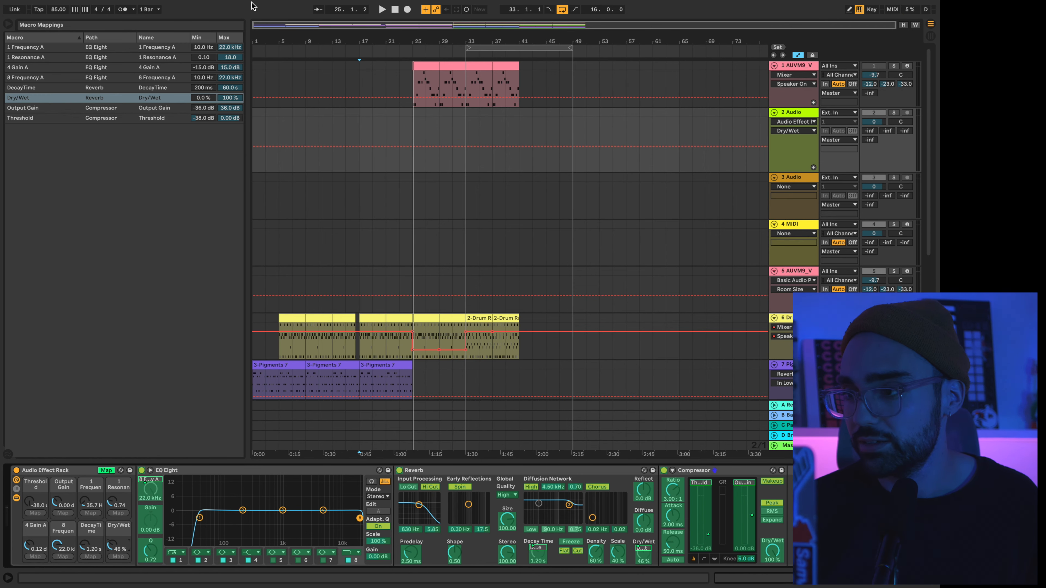
pyautogui.click(103, 473)
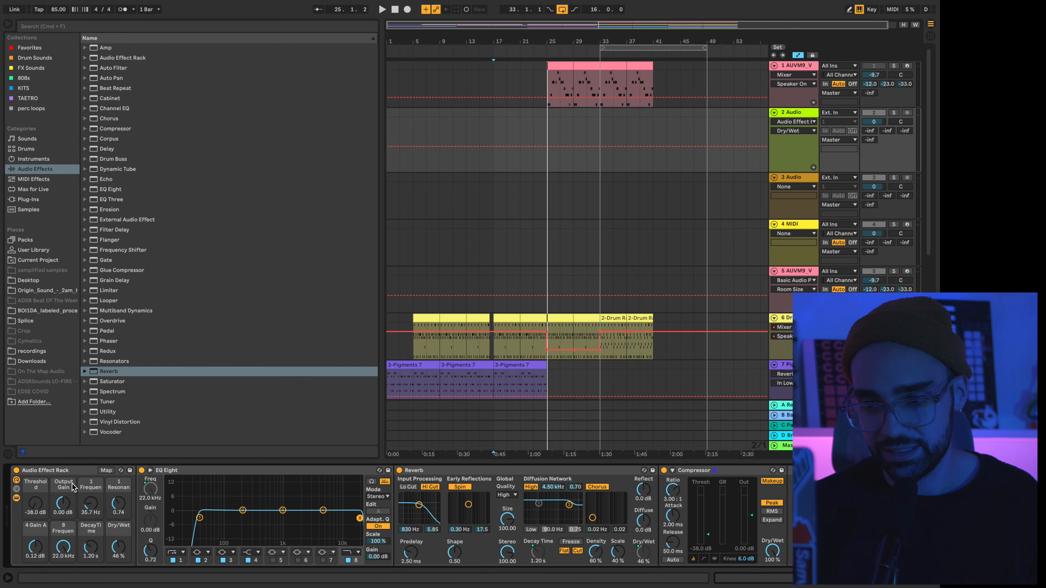
# Compare the macro names and colours of track 1's Basic Audio Processing rack with the new rack on track 2.
pyautogui.click(792, 68)
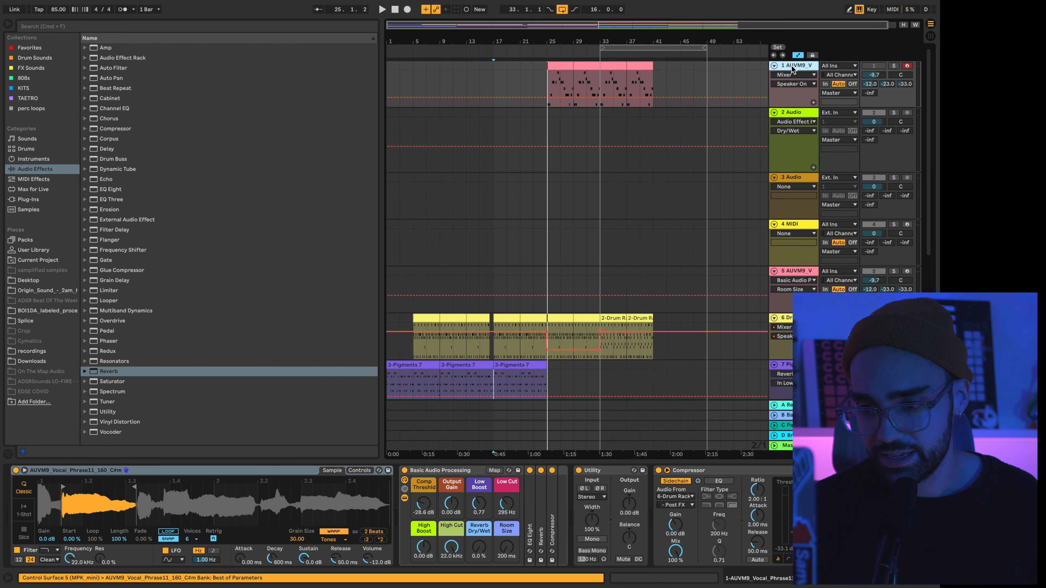
pyautogui.click(431, 485)
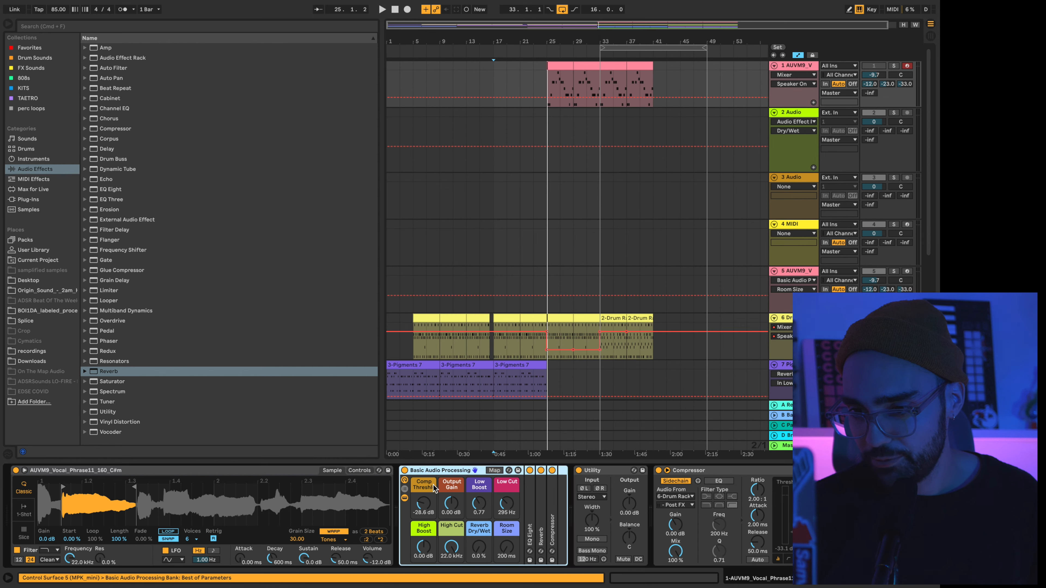
pyautogui.click(798, 112)
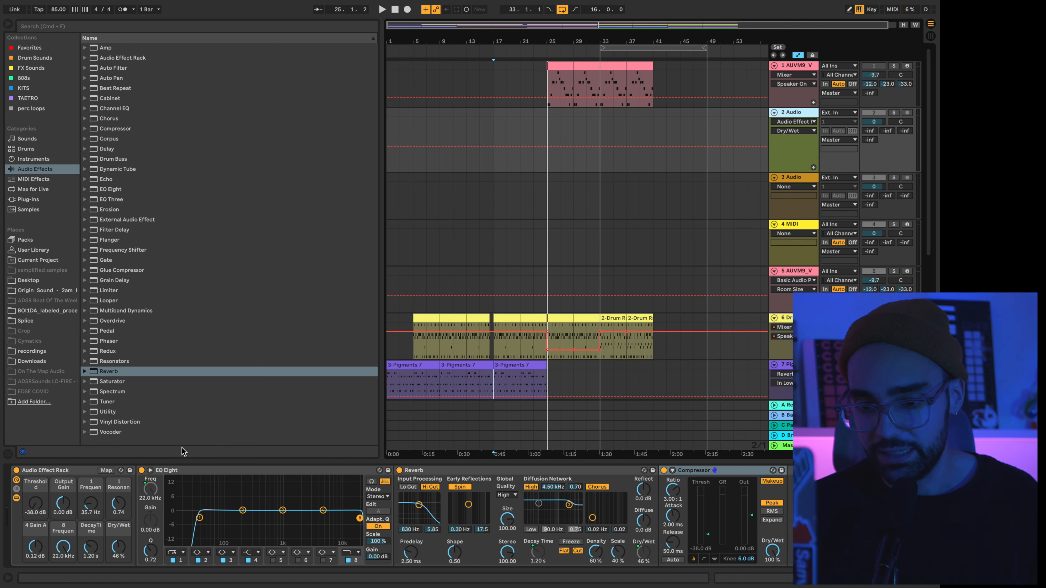
pyautogui.click(801, 68)
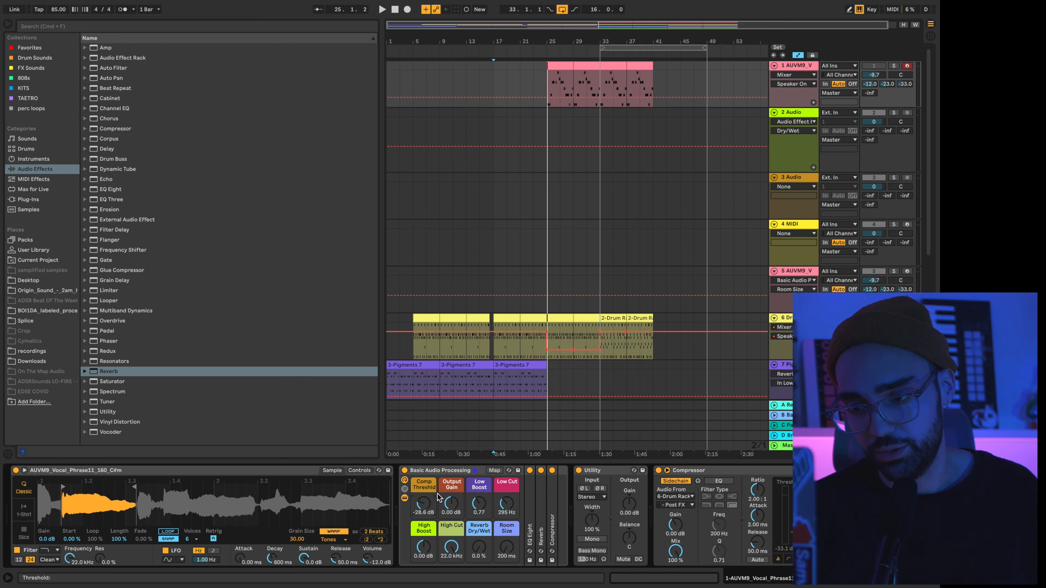
pyautogui.click(800, 114)
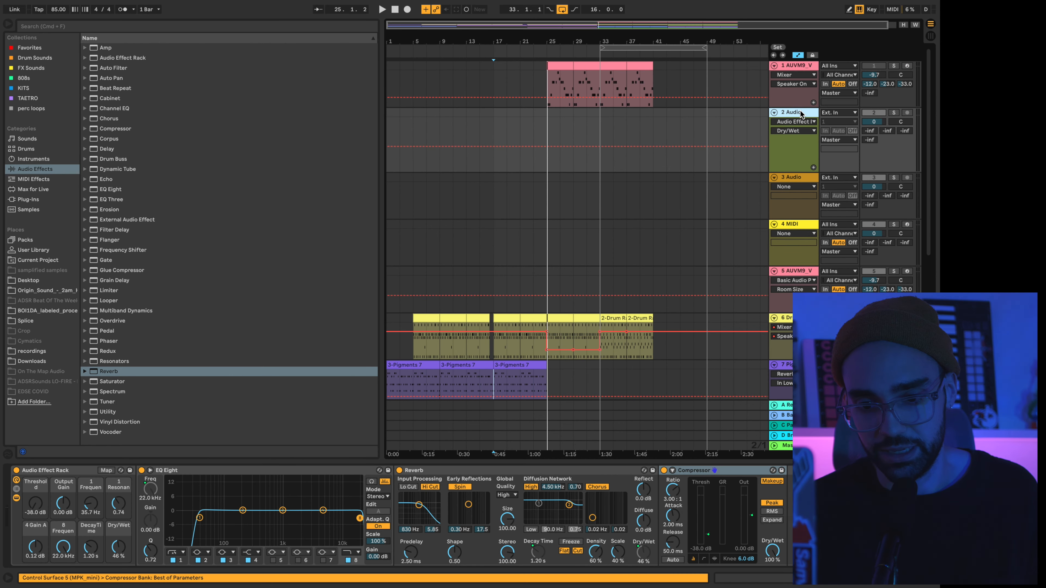
pyautogui.click(796, 70)
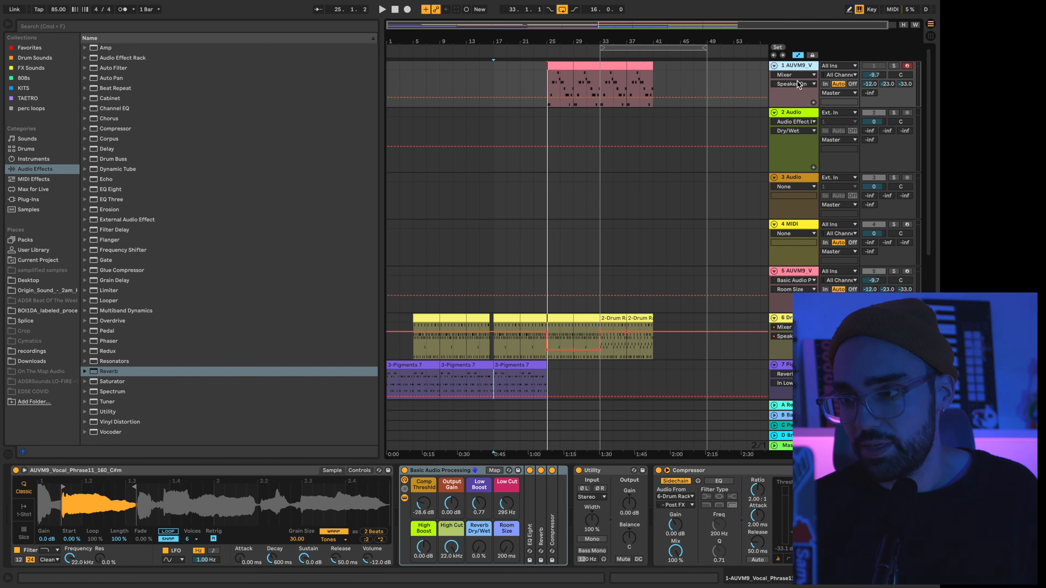
pyautogui.click(801, 114)
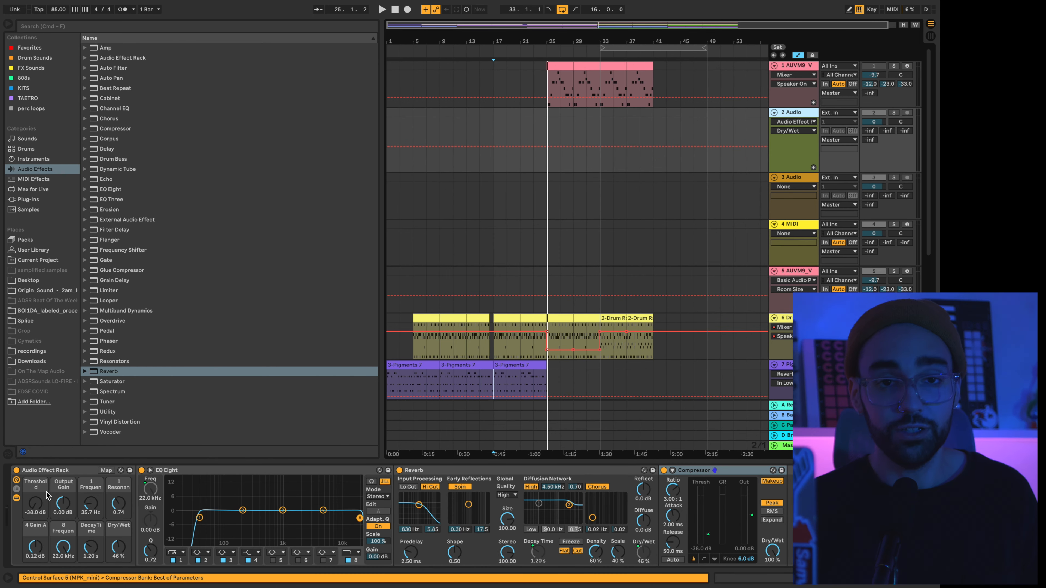
# Rename the new rack's Threshold macro to Comp Thresh and colour it blue.
pyautogui.click(33, 485)
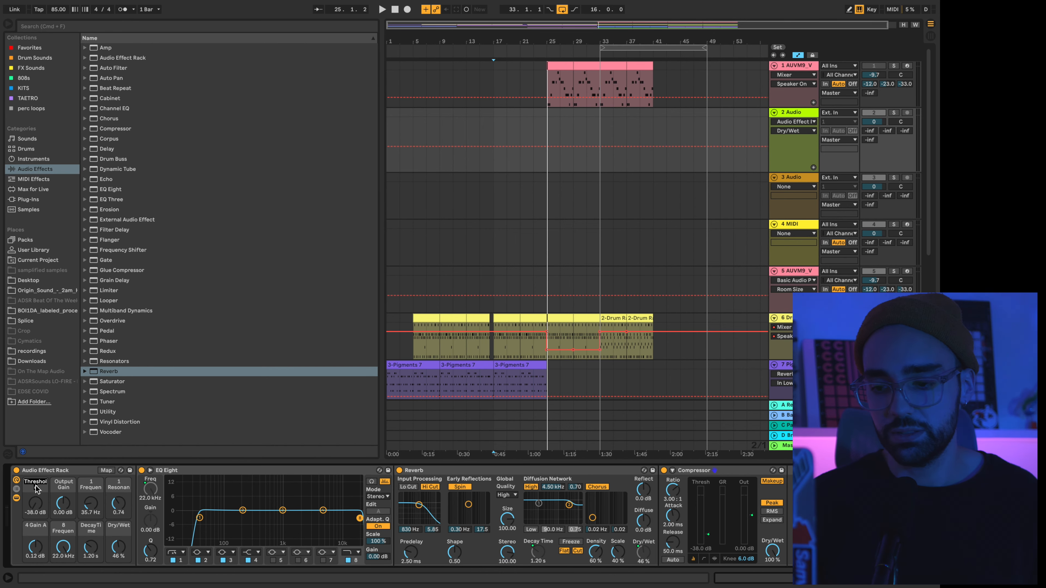
pyautogui.write('Co')
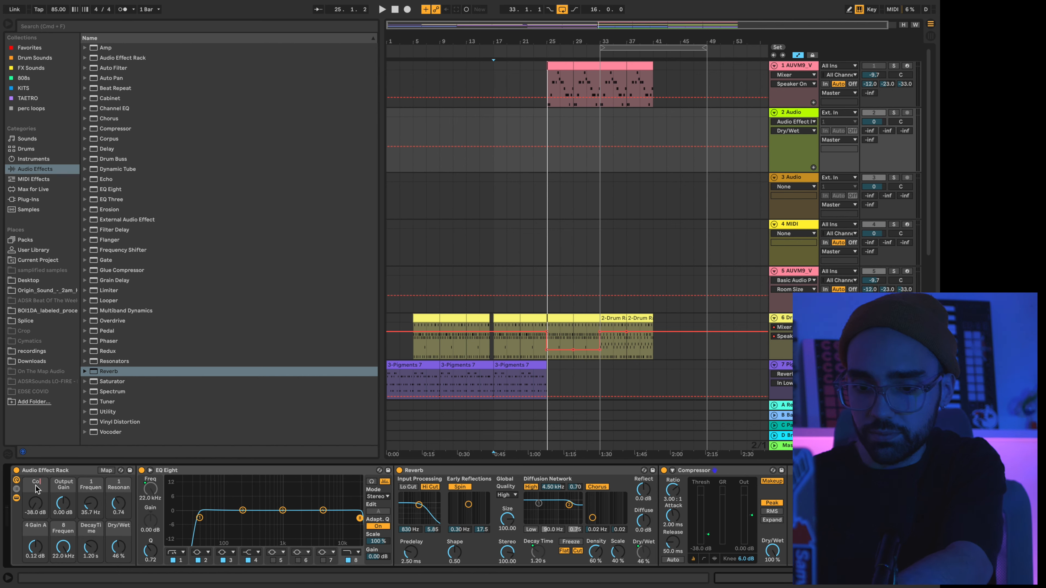
pyautogui.write('mp Thresh')
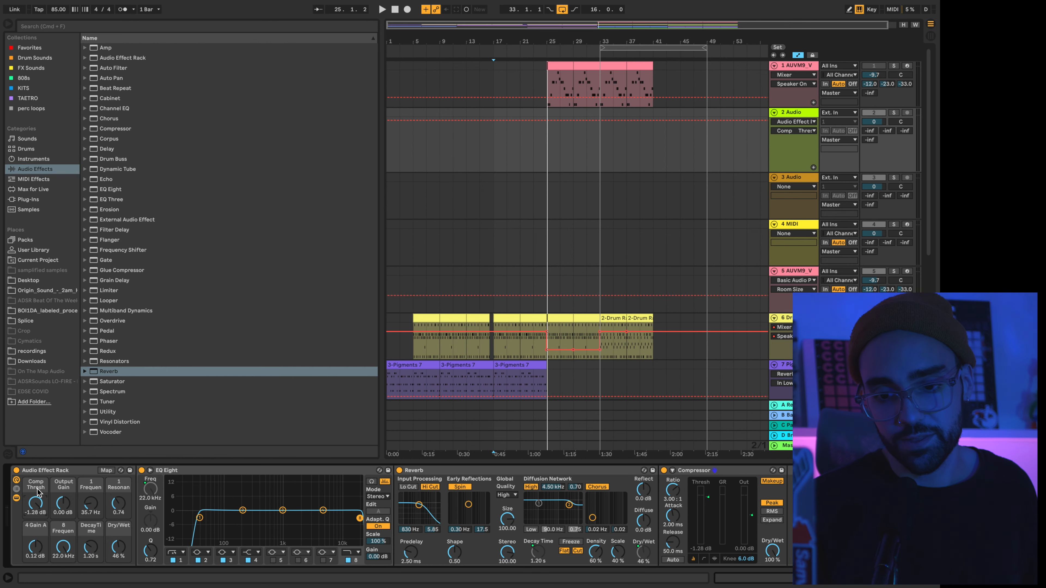
pyautogui.rightClick(37, 492)
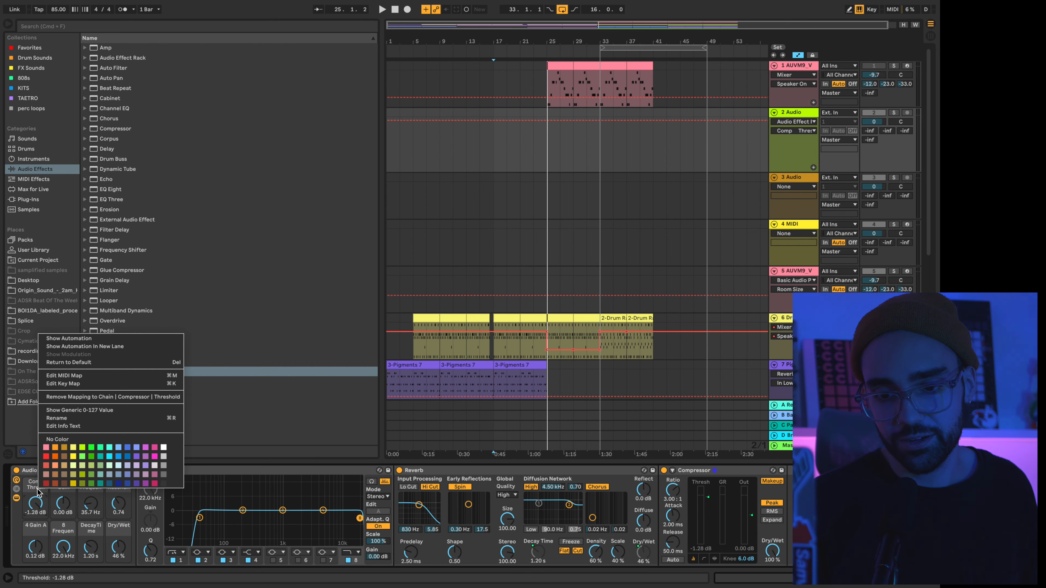
pyautogui.click(136, 456)
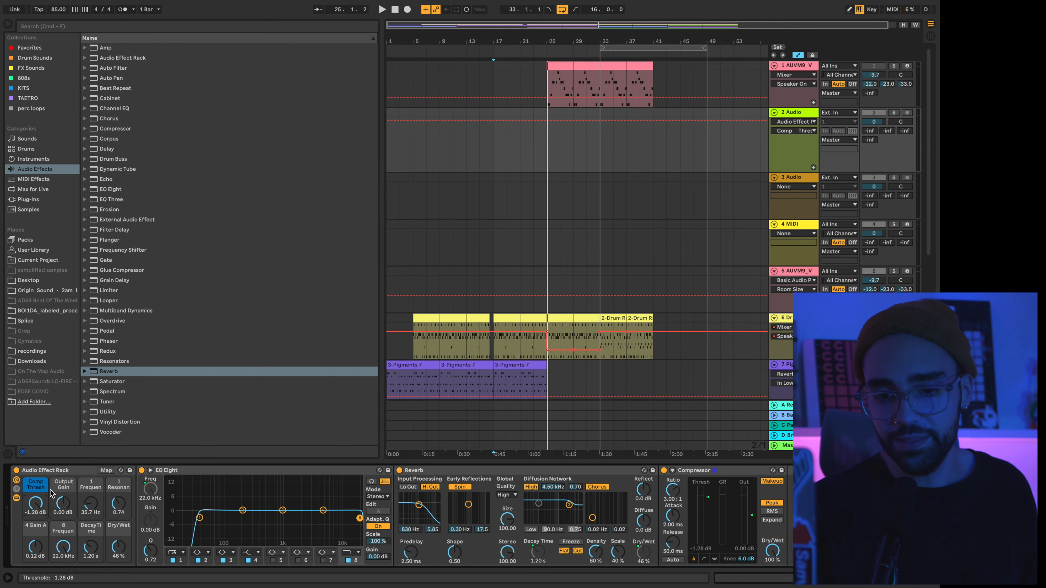
# Rename track 2's effect rack to demo rack and save it to the User Library.
pyautogui.click(791, 115)
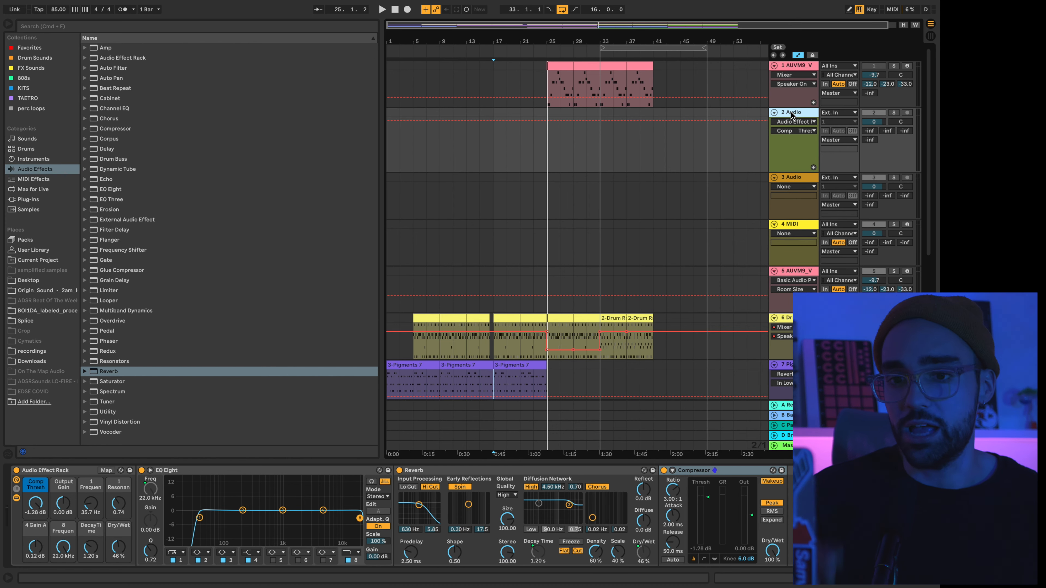
pyautogui.click(48, 473)
pyautogui.write('demo r')
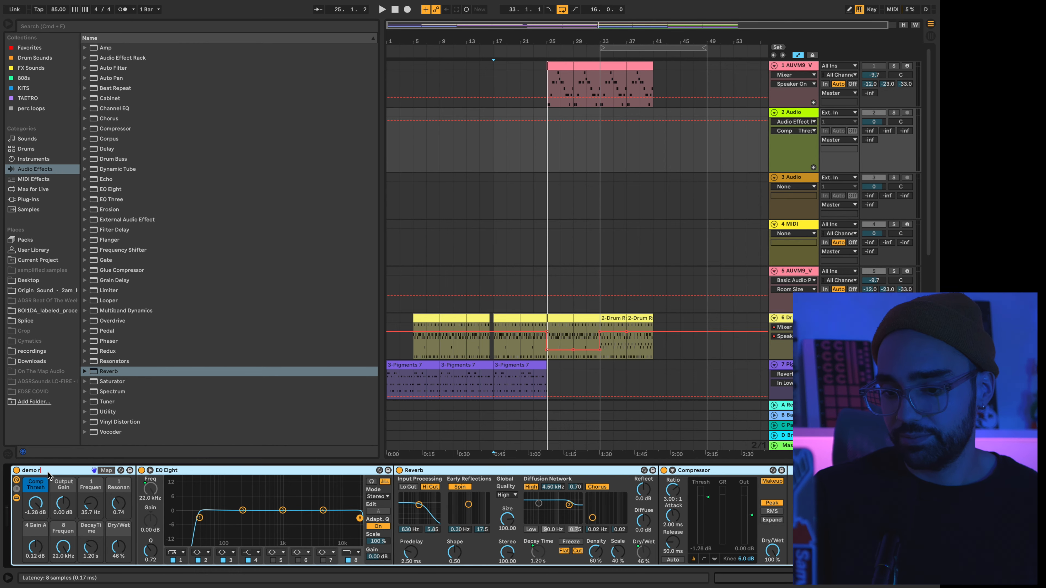
pyautogui.write('ack')
pyautogui.press('Return')
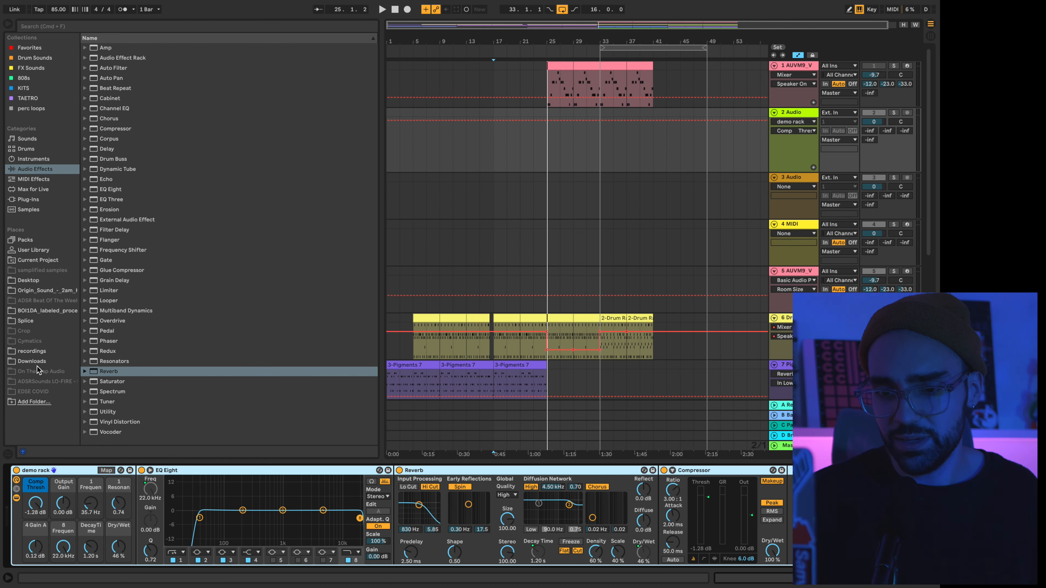
pyautogui.click(12, 253)
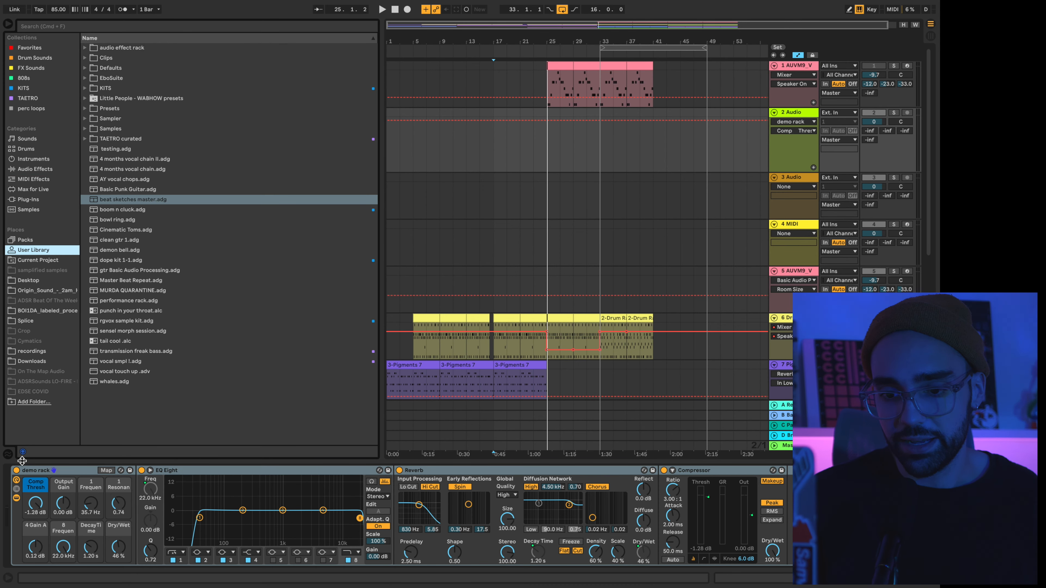
pyautogui.moveTo(28, 471); pyautogui.dragTo(112, 422)
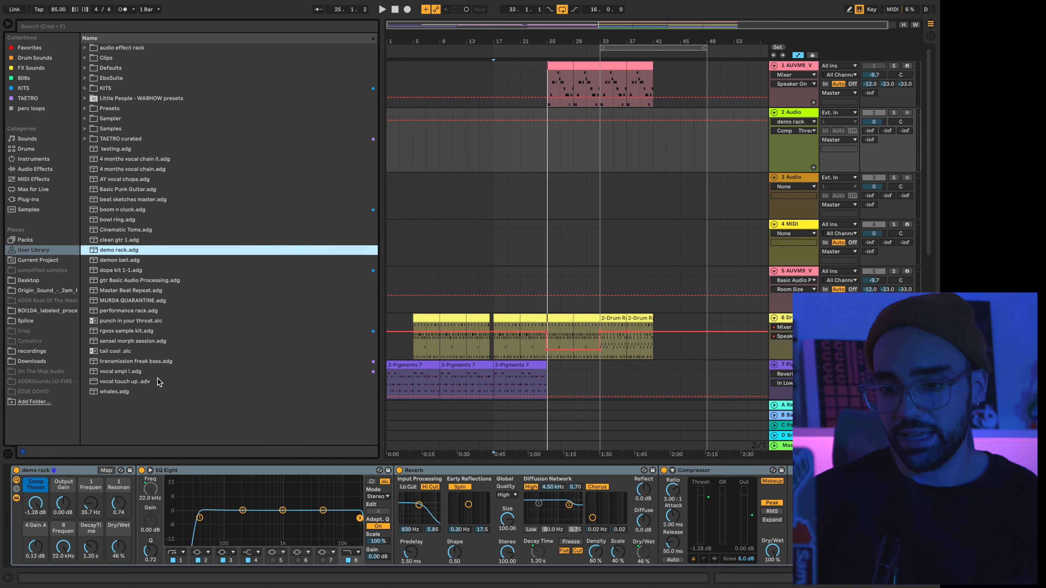
# Collapse the EQ Eight, Reverb and Compressor devices inside demo rack.
pyautogui.doubleClick(213, 467)
pyautogui.doubleClick(214, 468)
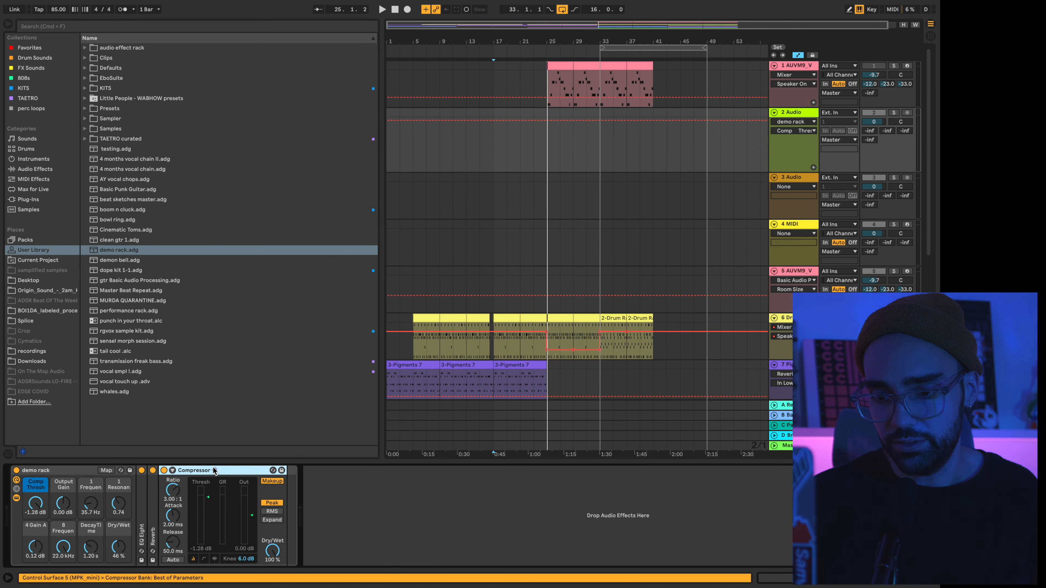
pyautogui.doubleClick(213, 466)
# Load a second copy of demo rack from the User Library after the existing rack, and delete that copy.
pyautogui.click(101, 249)
pyautogui.moveTo(100, 250); pyautogui.dragTo(290, 534)
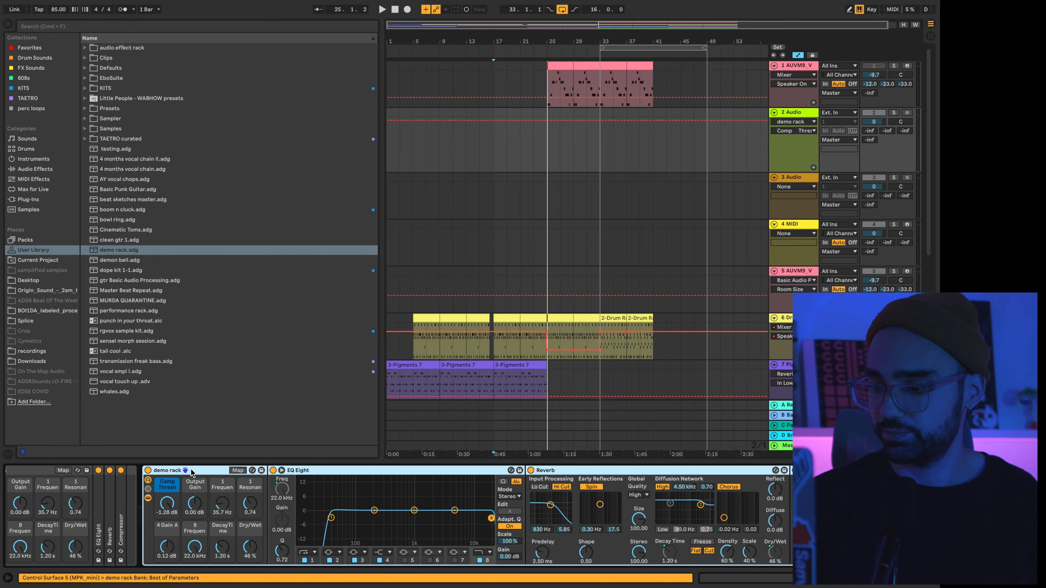
pyautogui.press('Delete')
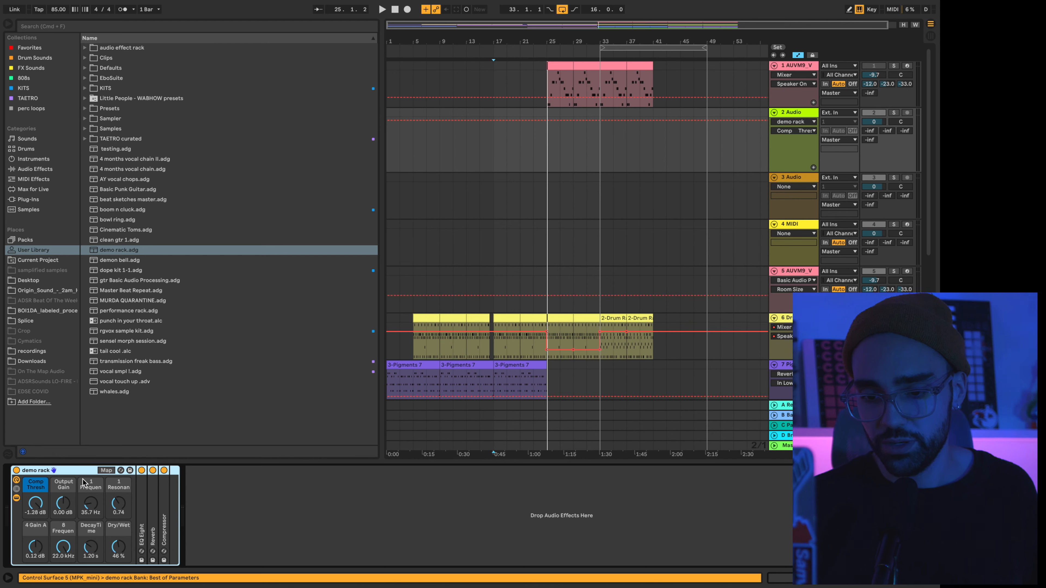
# Save the rack as another preset with the suggested name demo rack-1, and set its Comp Thresh macro to about -0.43 dB.
pyautogui.click(130, 470)
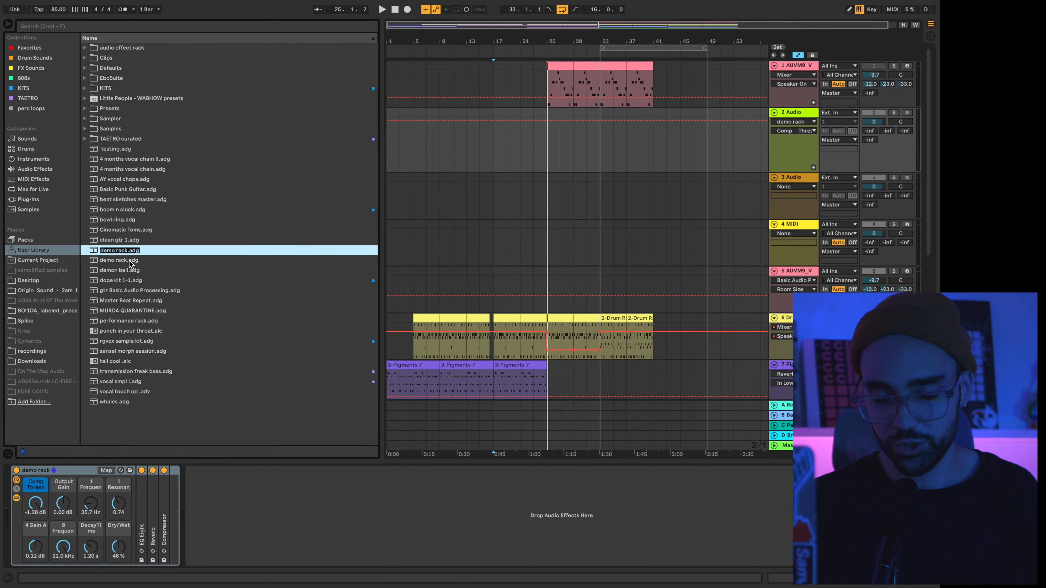
pyautogui.press('Return')
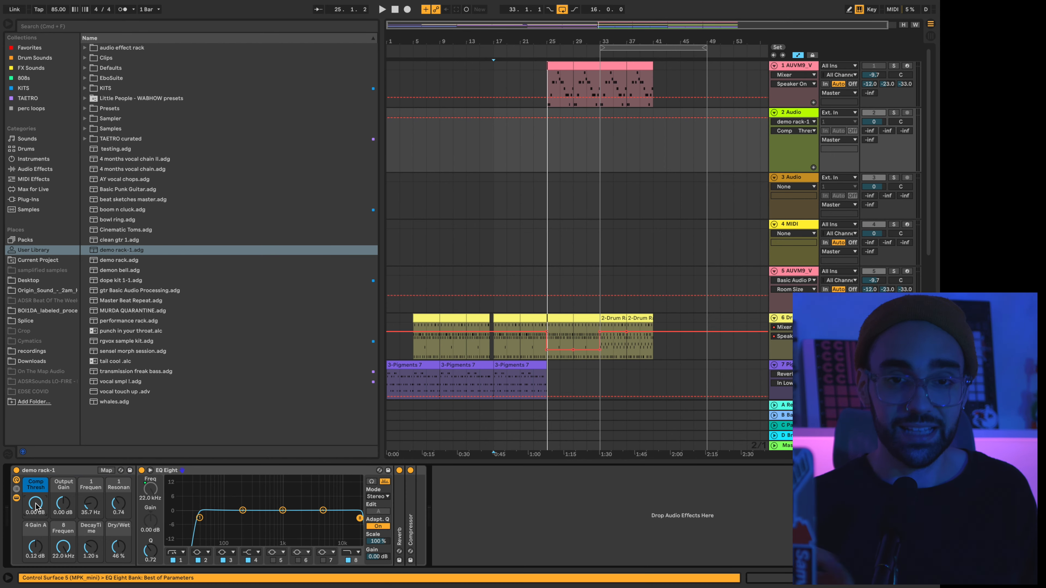
pyautogui.moveTo(36, 506); pyautogui.dragTo(36, 508)
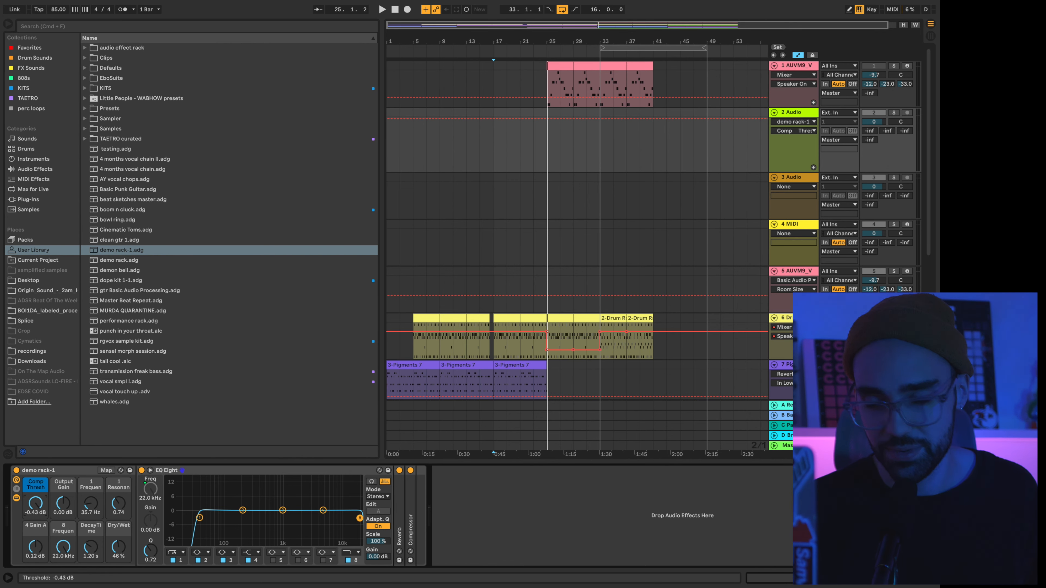
# Insert a new audio track directly below track 2.
pyautogui.click(791, 116)
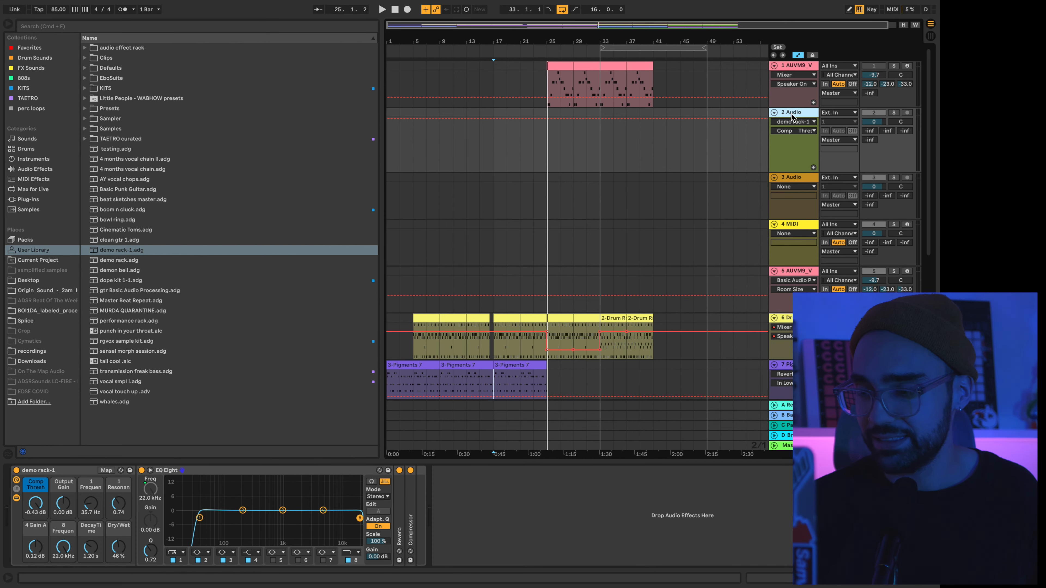
pyautogui.press('super+t')
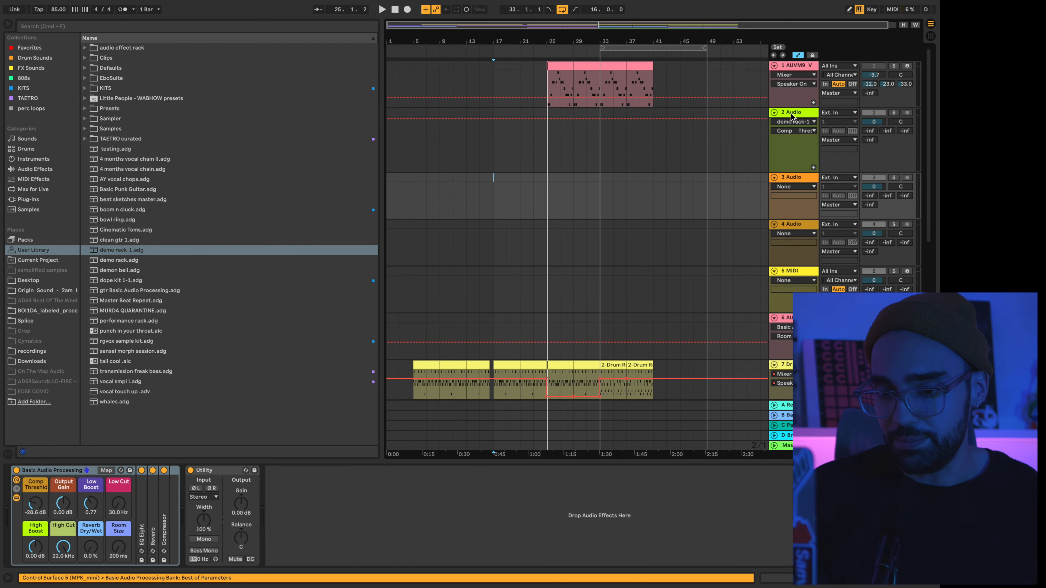